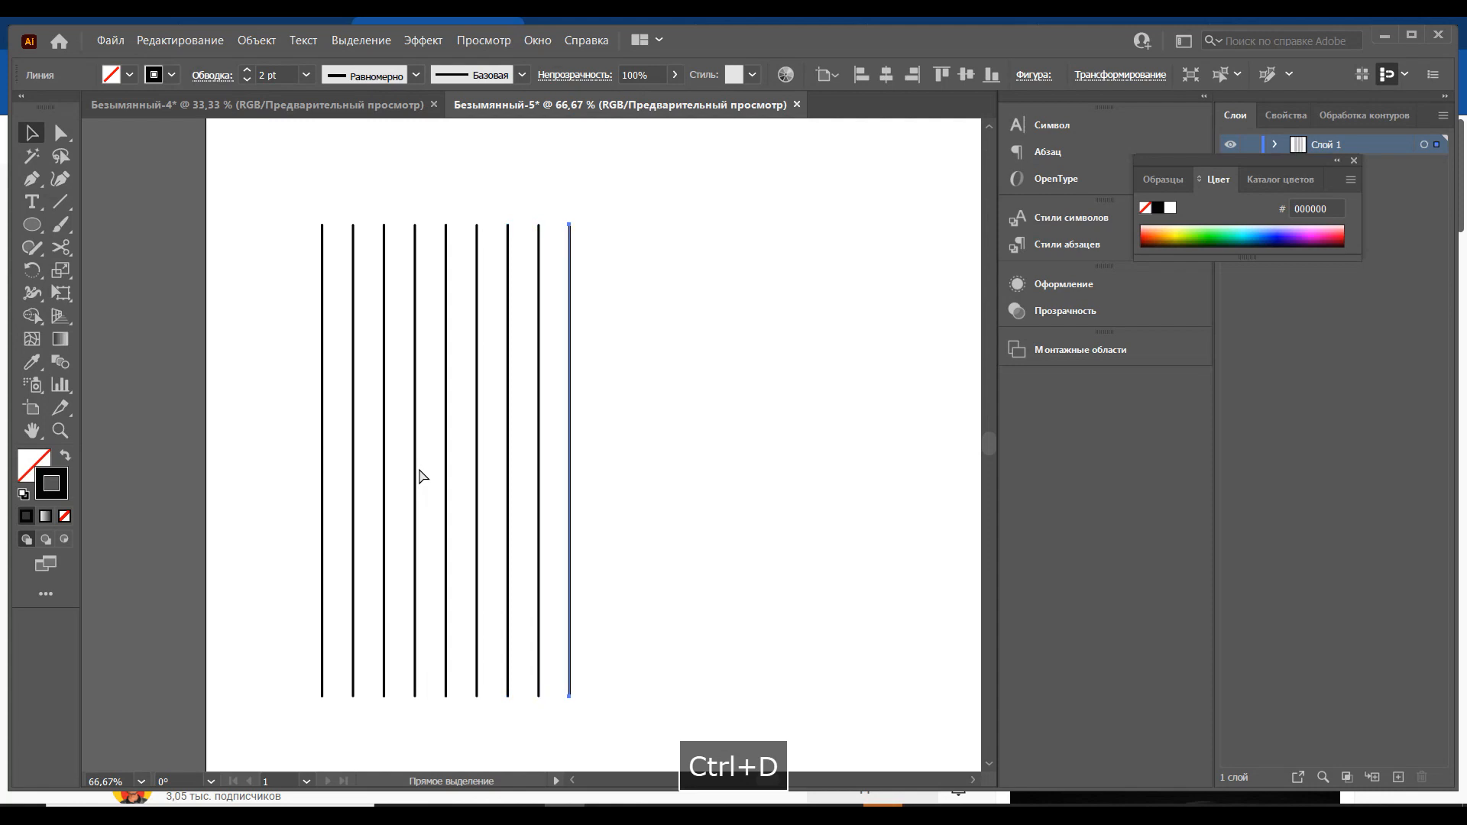
Create a copy of all the vertical lines rotated 90° to form a crossed grid.
{"action": "left_click", "coordinate": [436, 373]}
{"action": "left_click_drag", "start_coordinate": [285, 355], "coordinate": [740, 465]}
{"action": "right_click", "coordinate": [601, 432]}
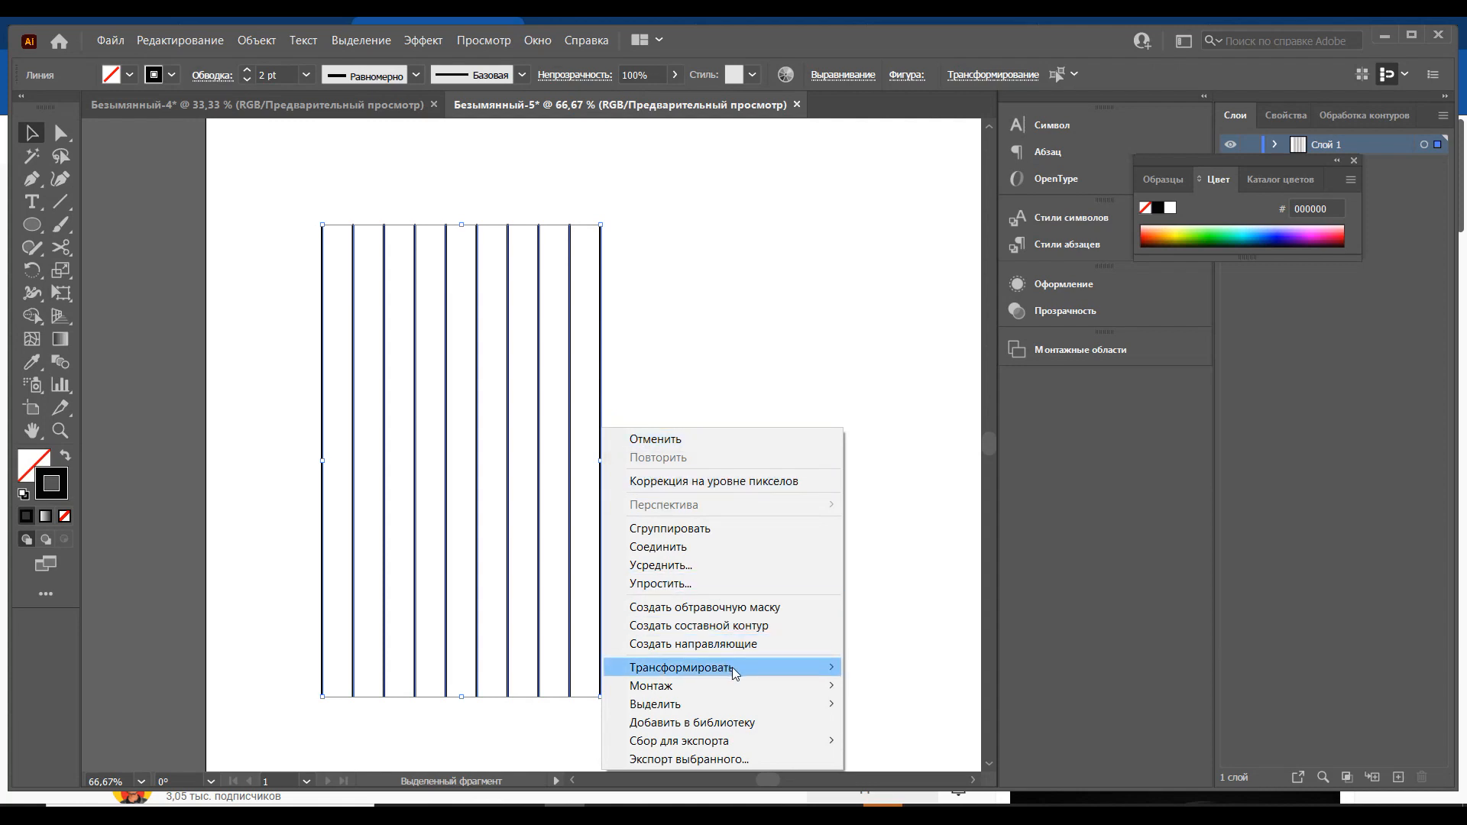
{"action": "mouse_move", "coordinate": [740, 671]}
{"action": "left_click", "coordinate": [894, 710]}
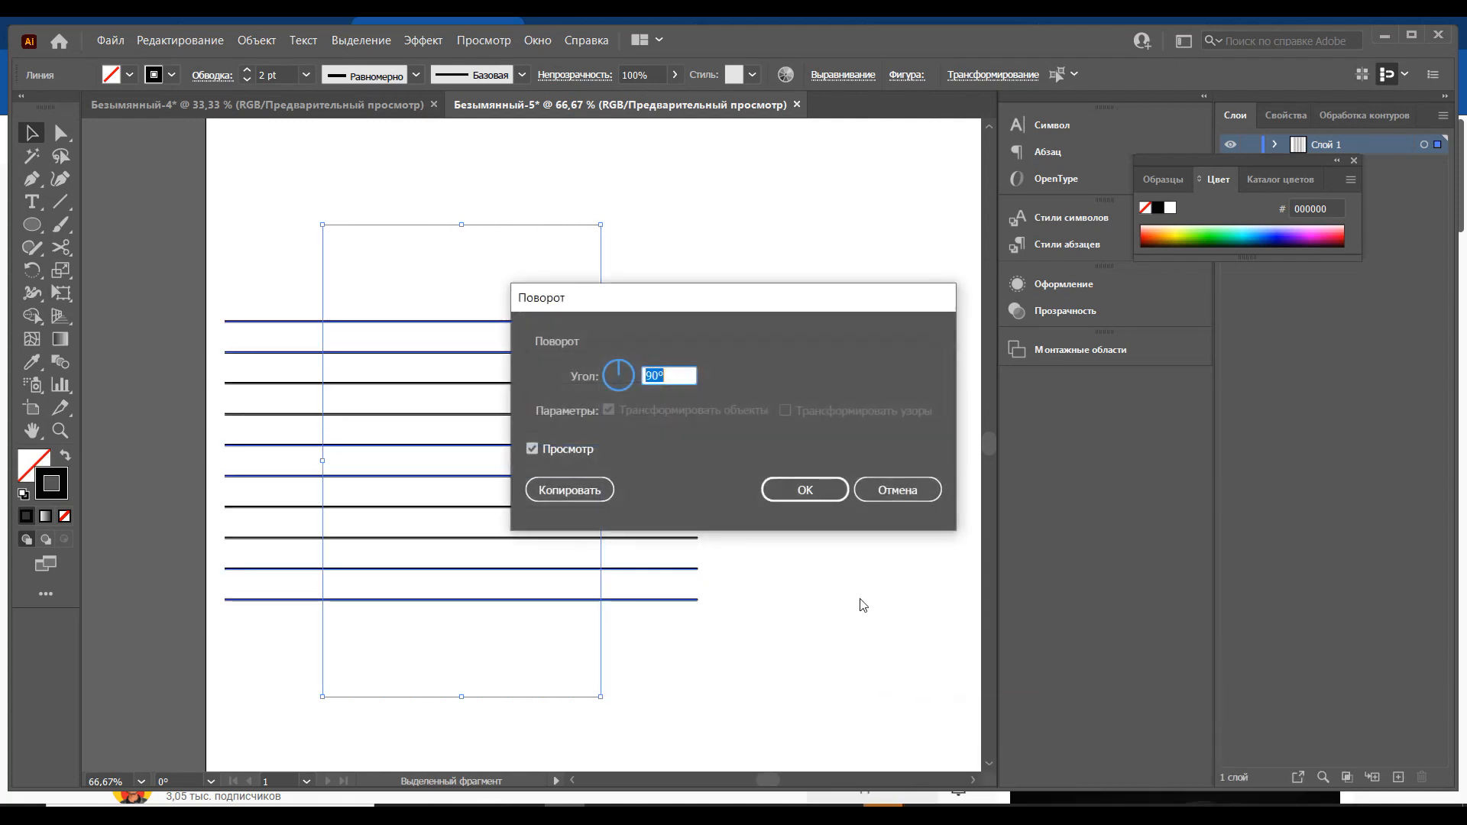
{"action": "left_click", "coordinate": [593, 495]}
{"action": "left_click", "coordinate": [769, 380]}
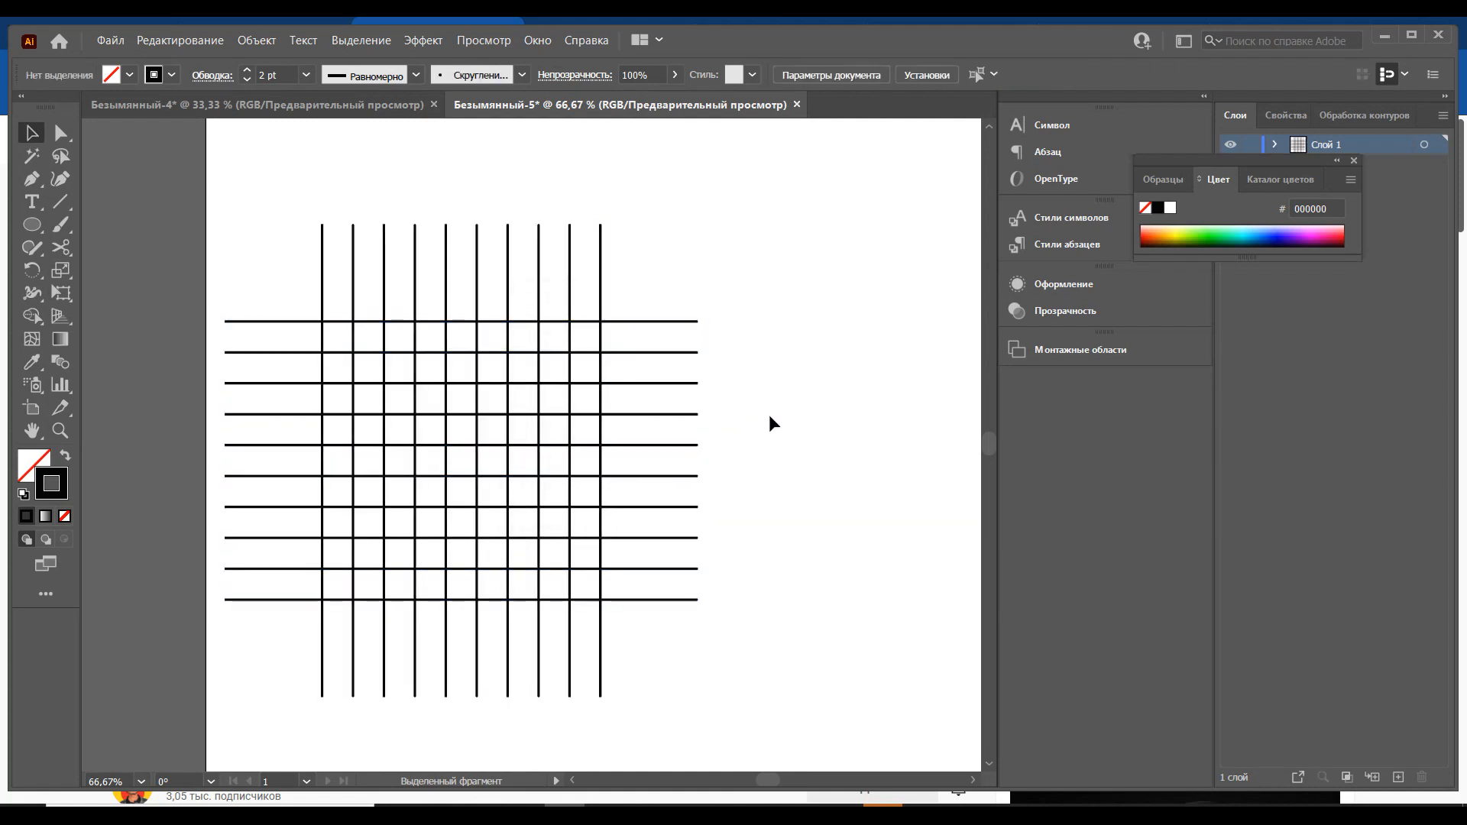
Select all the grid lines and set up the Shape Builder tool with an orange swatch fill and no stroke.
{"action": "left_click", "coordinate": [529, 493], "text": "ctrl"}
{"action": "left_click_drag", "start_coordinate": [456, 496], "coordinate": [572, 491]}
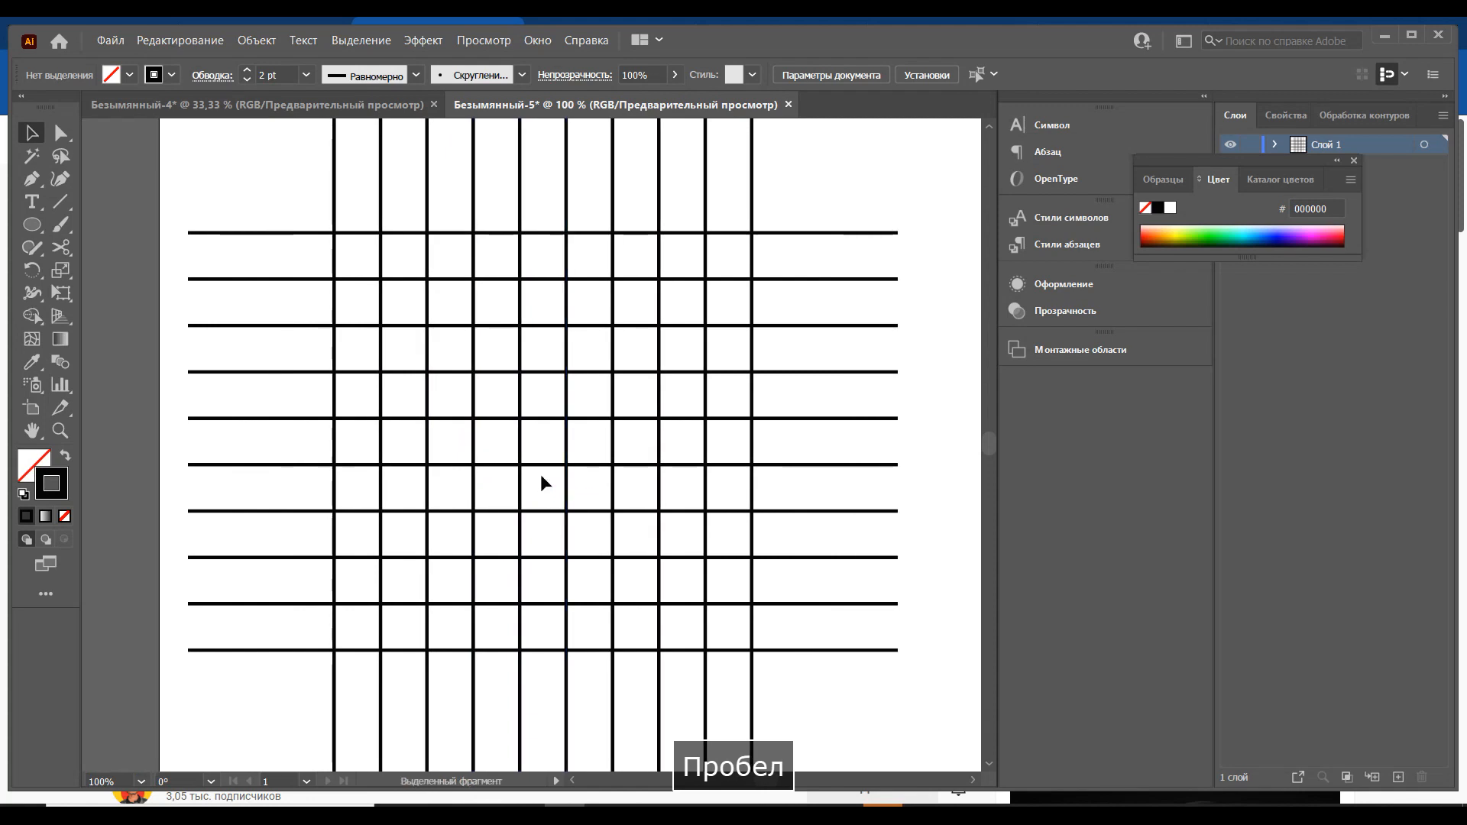
{"action": "left_click_drag", "start_coordinate": [288, 184], "coordinate": [756, 696]}
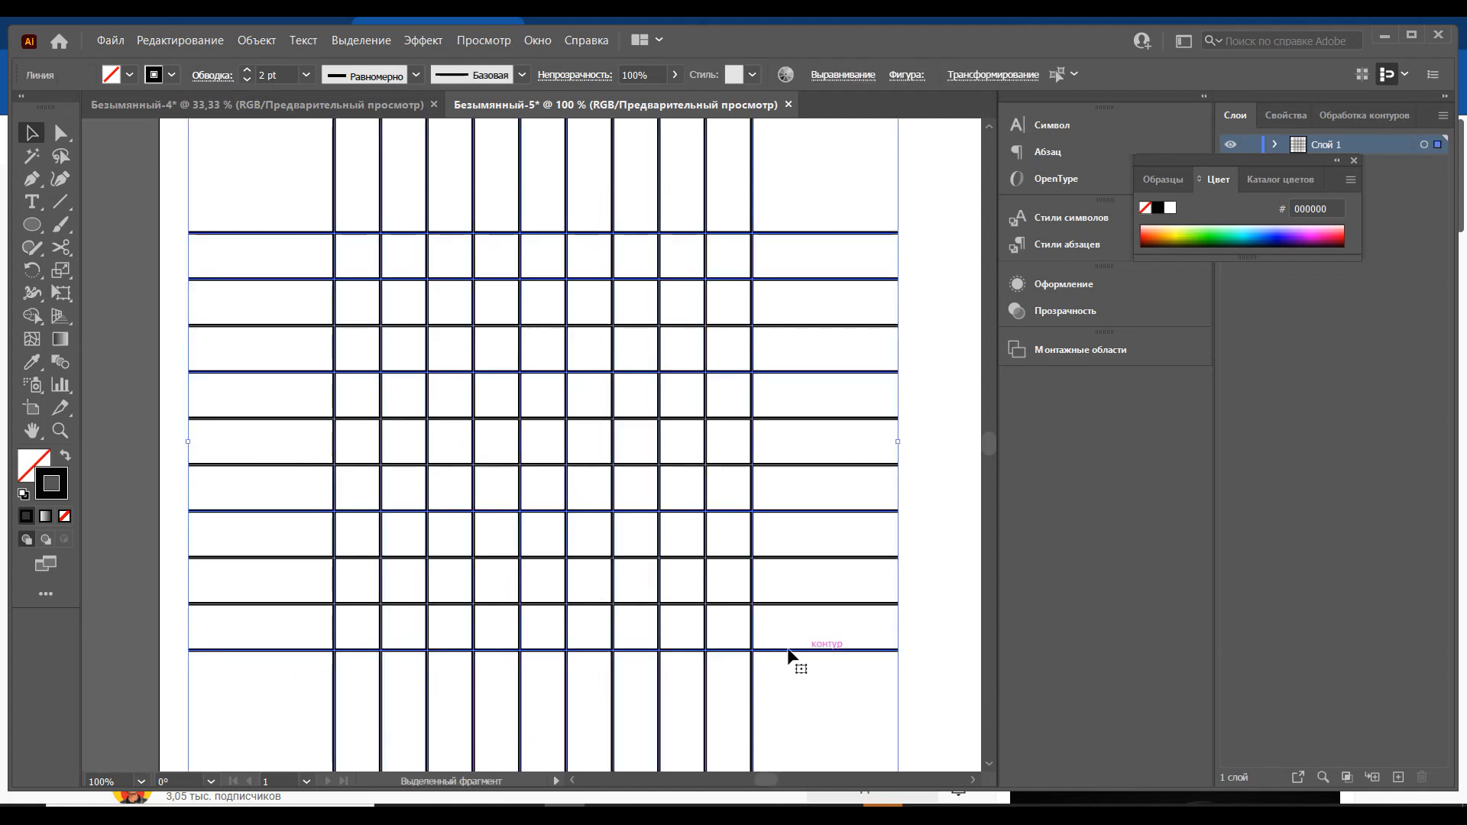
{"action": "left_click", "coordinate": [33, 319]}
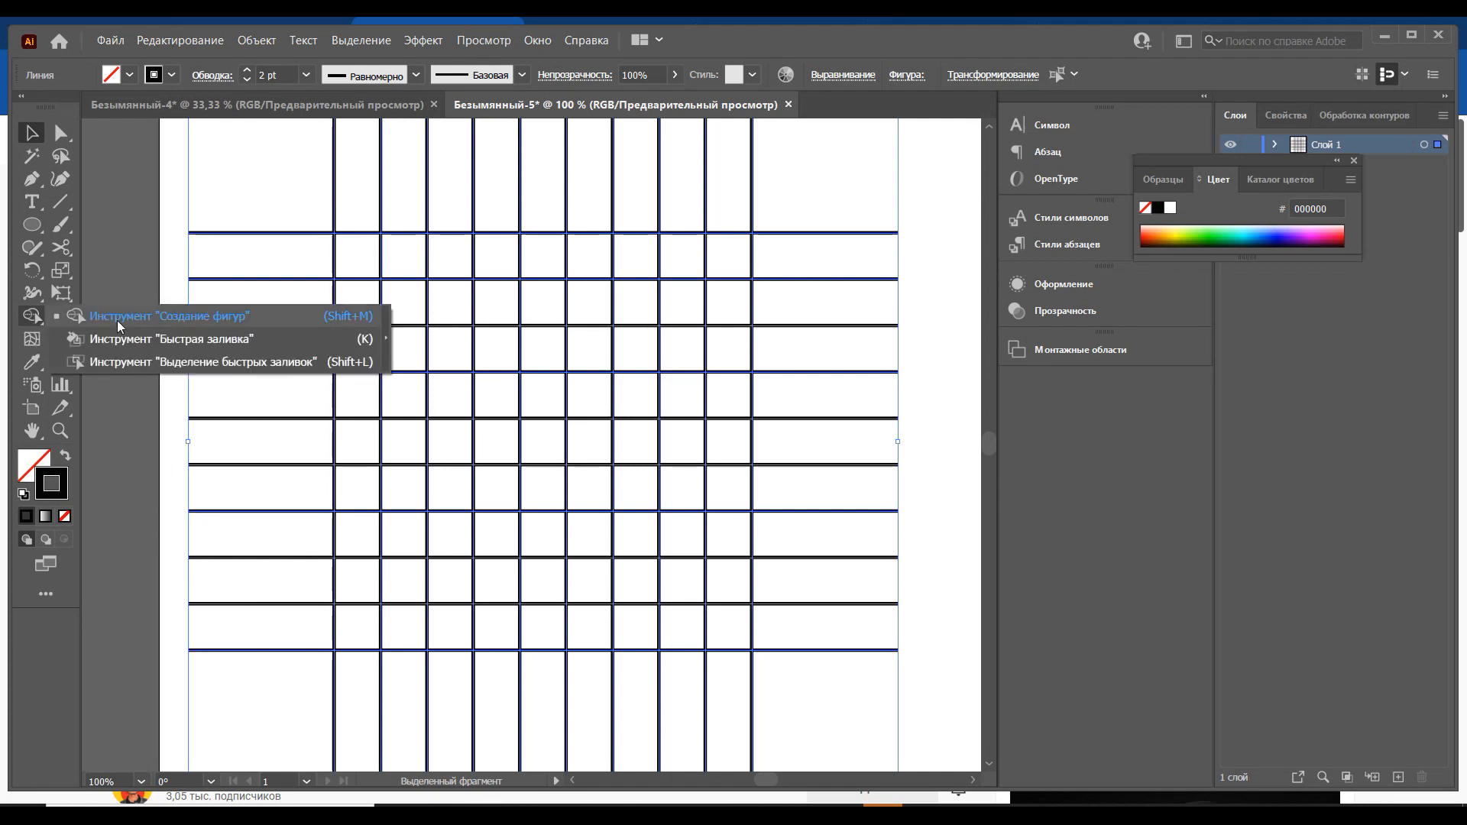
{"action": "left_click", "coordinate": [33, 321]}
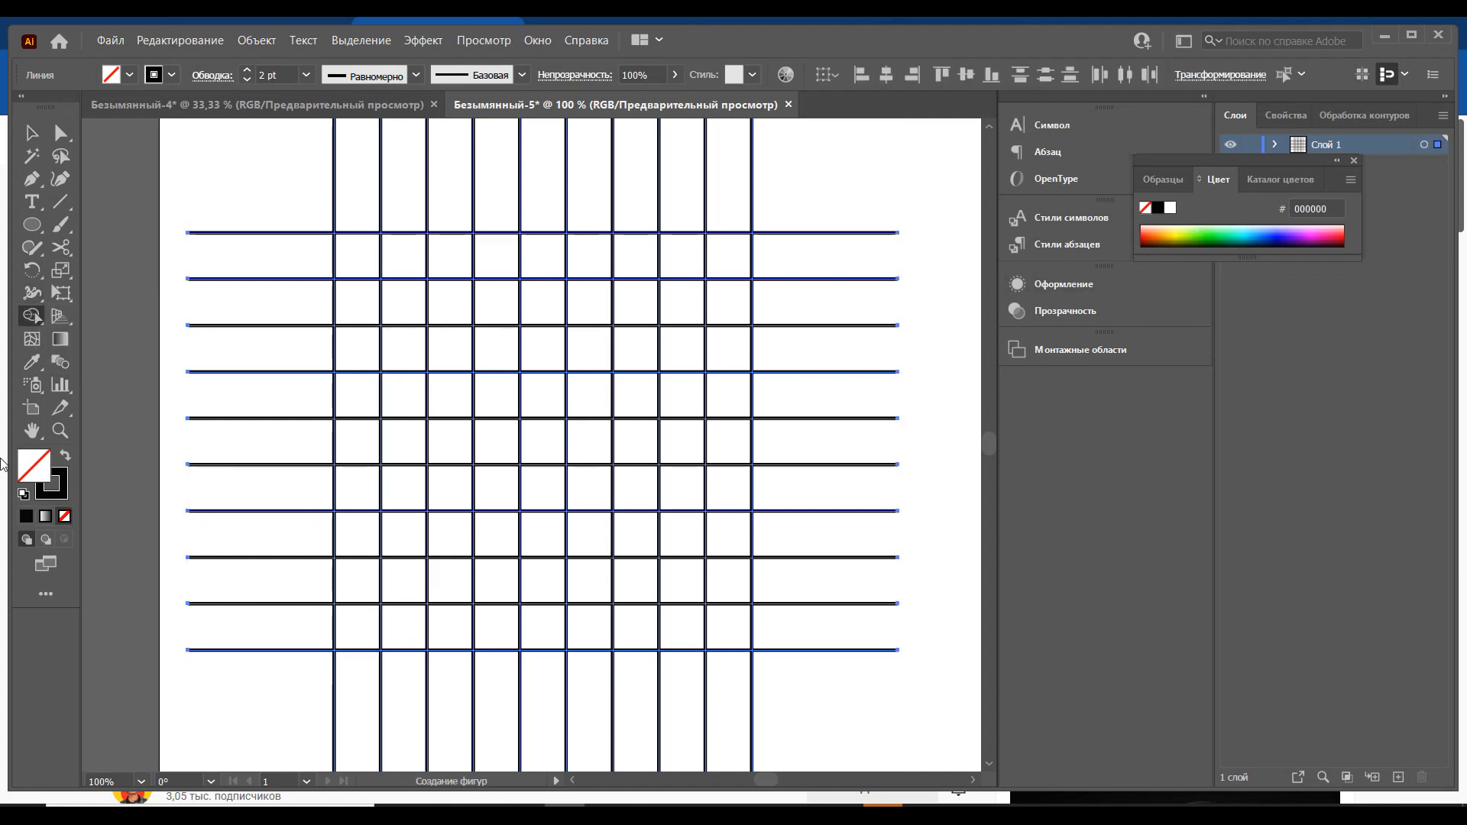
{"action": "left_click", "coordinate": [65, 457]}
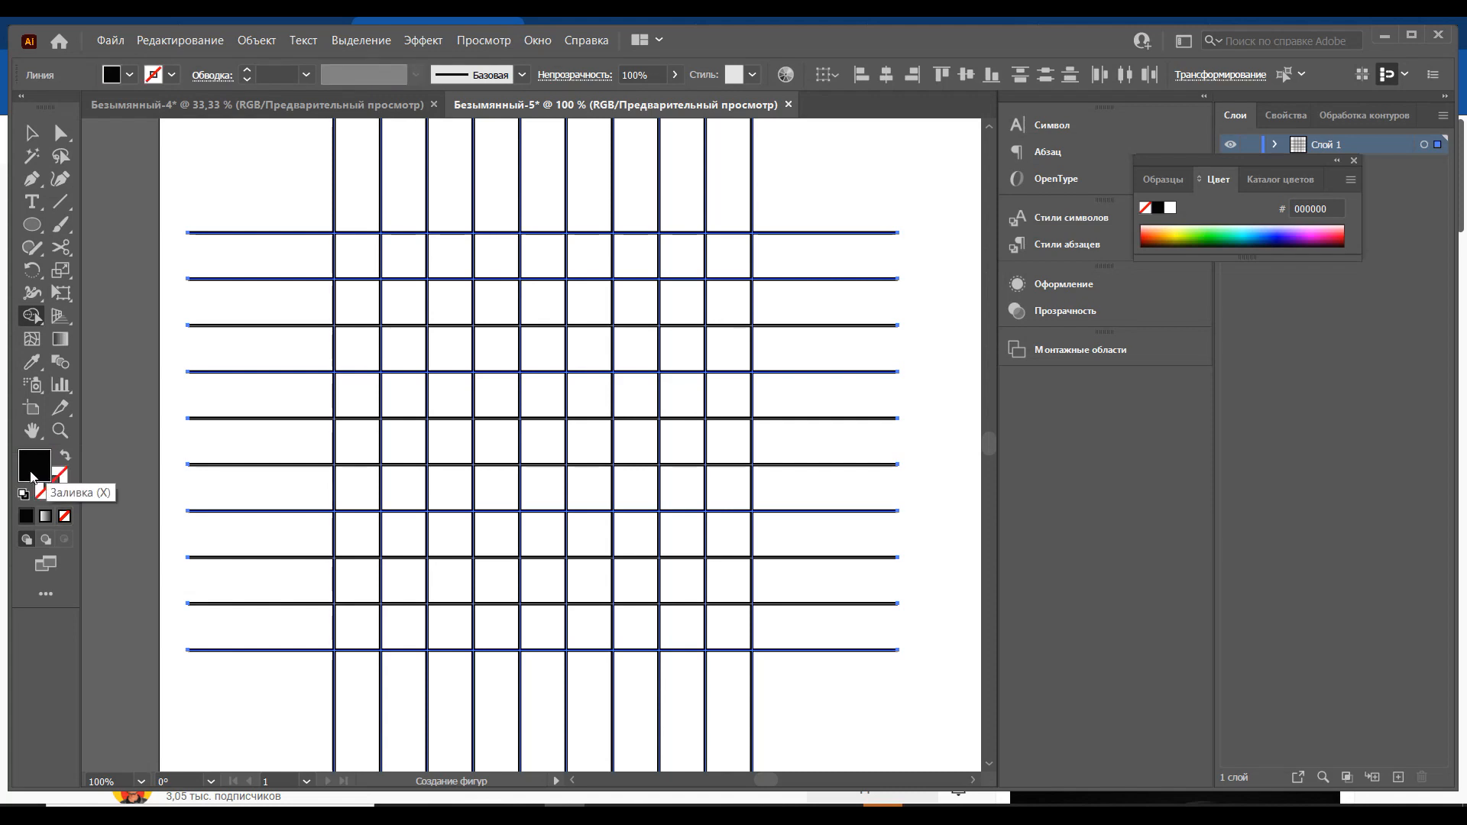
{"action": "left_click", "coordinate": [1168, 229]}
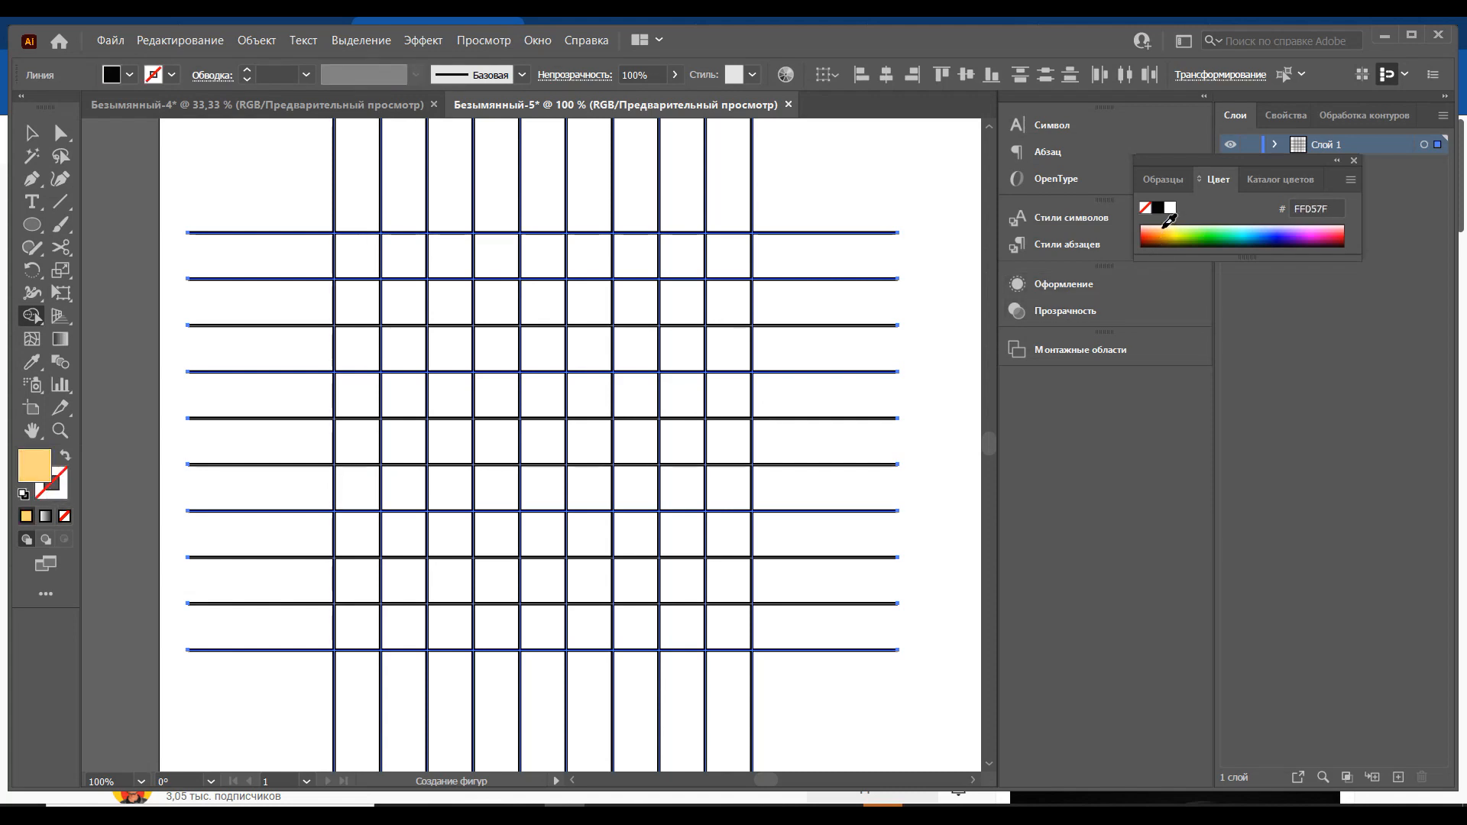
{"action": "left_click", "coordinate": [1162, 179]}
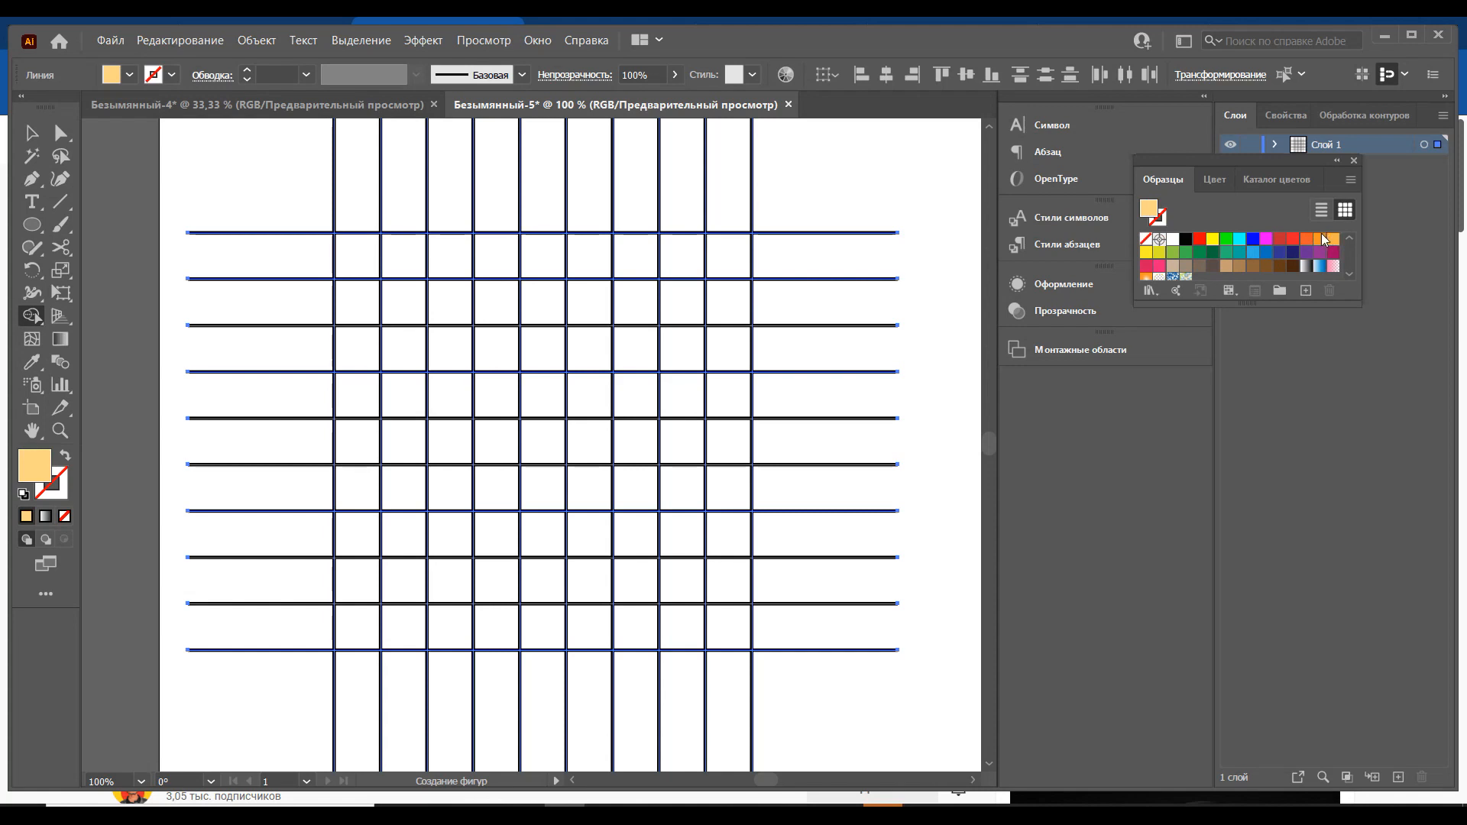
{"action": "left_click", "coordinate": [1320, 242]}
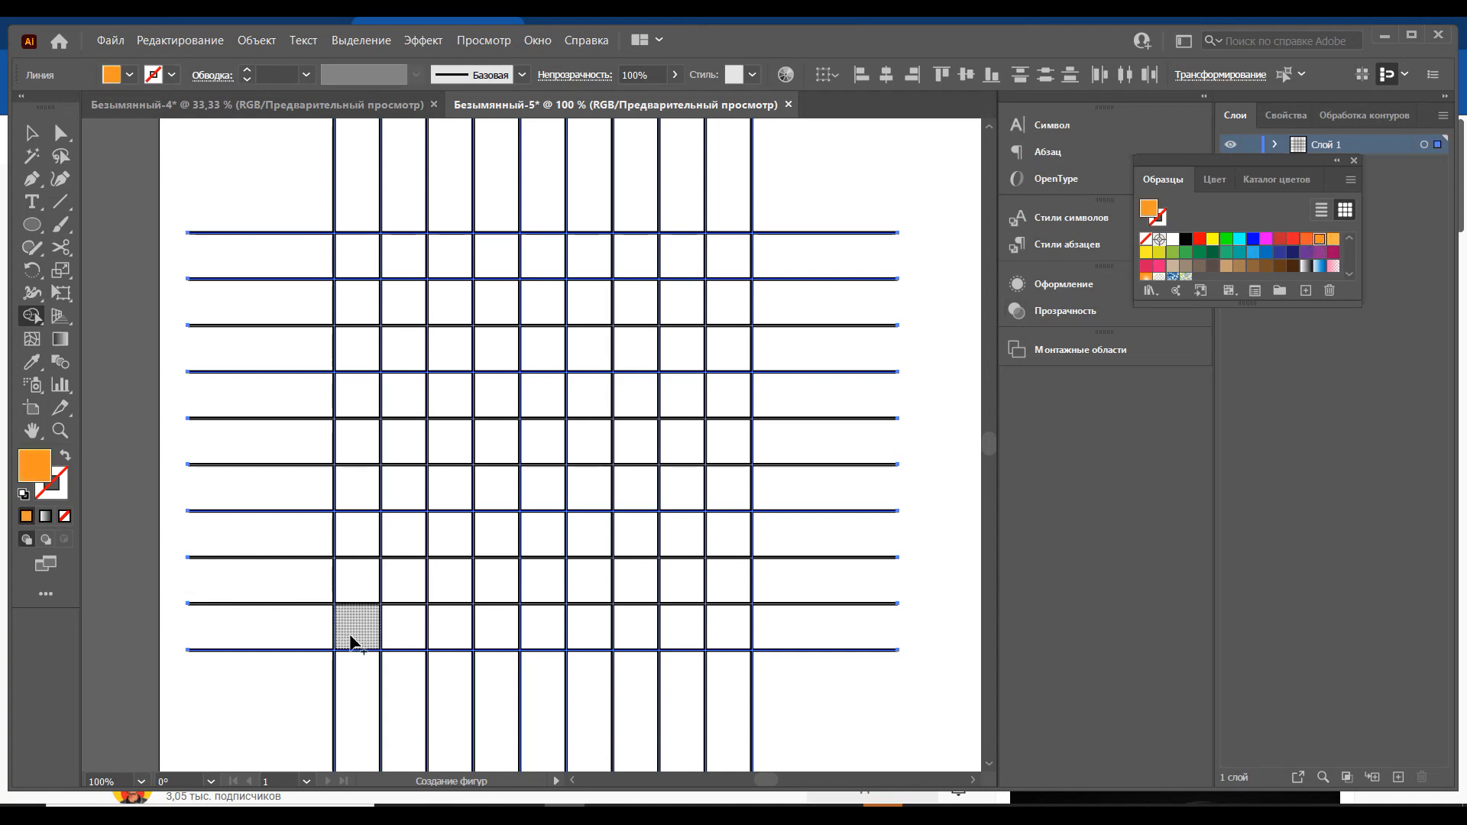
Merge grid cells into an orange letter A with a crossbar and a single filled square inside its upper opening.
{"action": "mouse_move", "coordinate": [354, 641]}
{"action": "left_mouse_down"}
{"action": "mouse_move", "coordinate": [374, 262]}
{"action": "mouse_move", "coordinate": [534, 262]}
{"action": "mouse_move", "coordinate": [541, 531]}
{"action": "mouse_move", "coordinate": [545, 511]}
{"action": "left_mouse_up"}
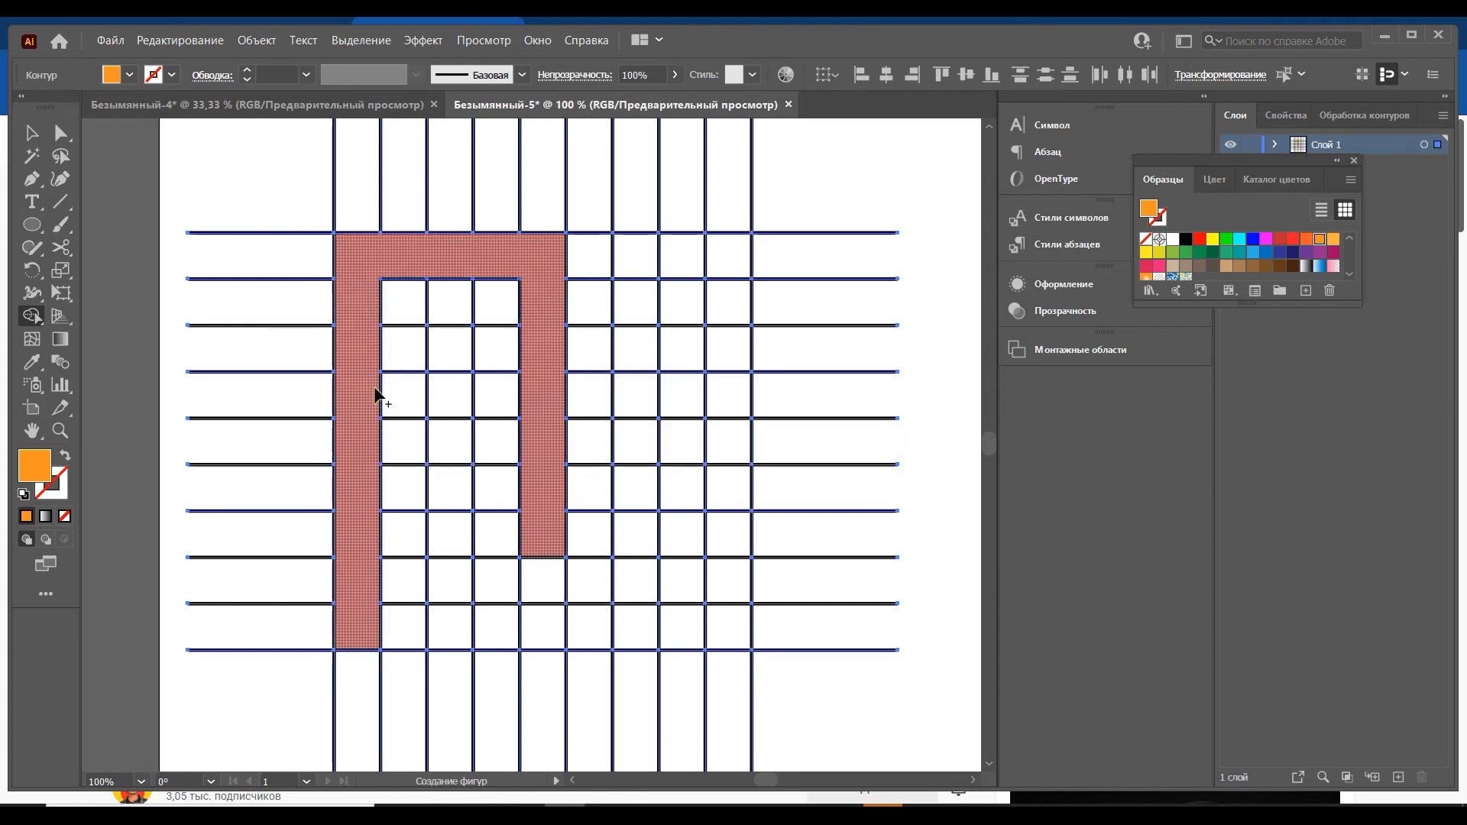
{"action": "left_click_drag", "start_coordinate": [387, 445], "coordinate": [537, 453]}
{"action": "left_click", "coordinate": [448, 351]}
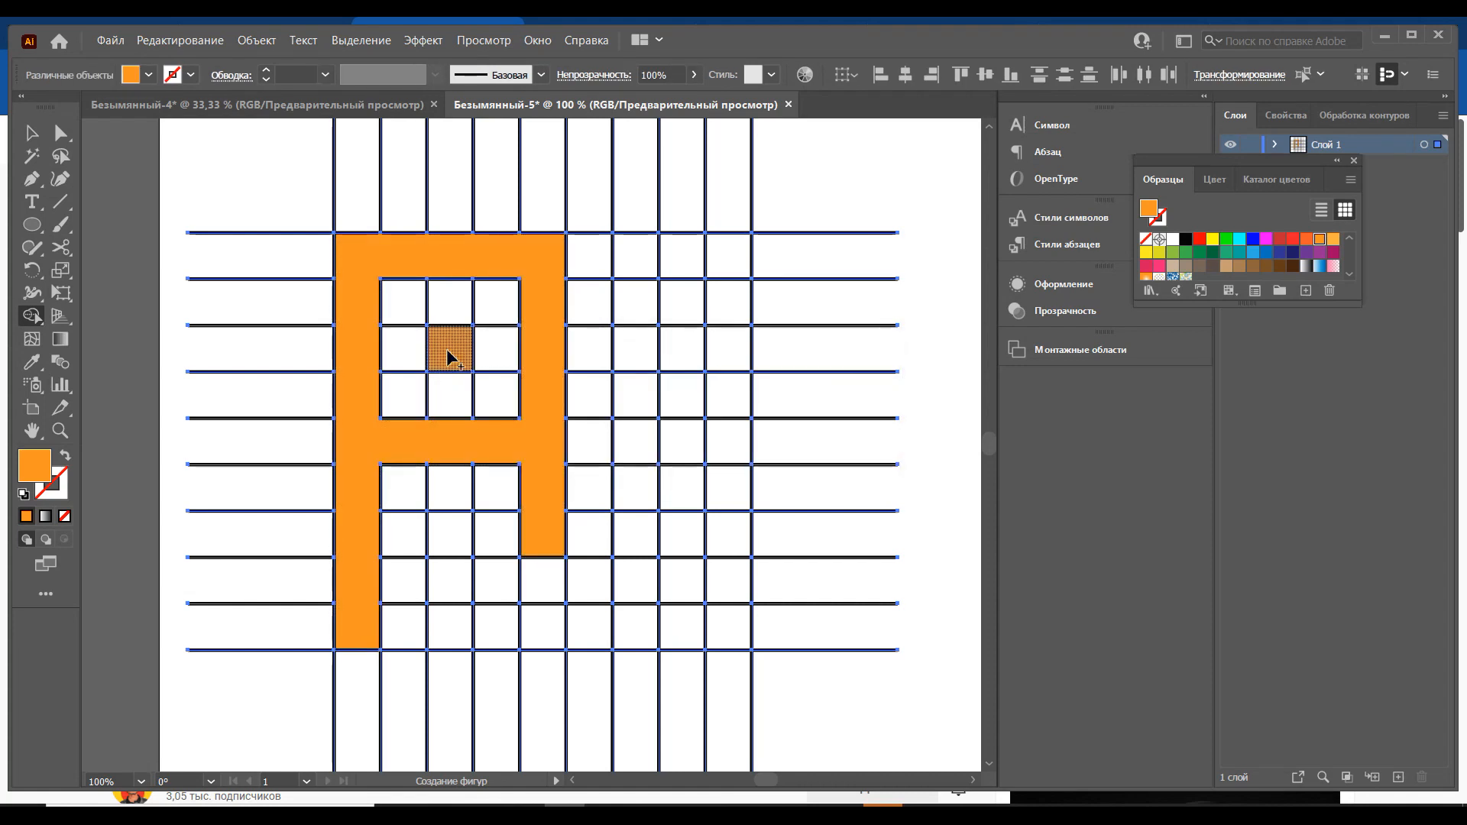
Merge grid cells into an orange hooked J beside the A, plus an i with a stem and separate dot.
{"action": "mouse_move", "coordinate": [454, 540]}
{"action": "left_mouse_down"}
{"action": "mouse_move", "coordinate": [448, 593]}
{"action": "mouse_move", "coordinate": [469, 632]}
{"action": "mouse_move", "coordinate": [603, 629]}
{"action": "mouse_move", "coordinate": [641, 598]}
{"action": "mouse_move", "coordinate": [631, 266]}
{"action": "mouse_move", "coordinate": [649, 269]}
{"action": "left_mouse_up"}
{"action": "left_click_drag", "start_coordinate": [731, 346], "coordinate": [733, 635]}
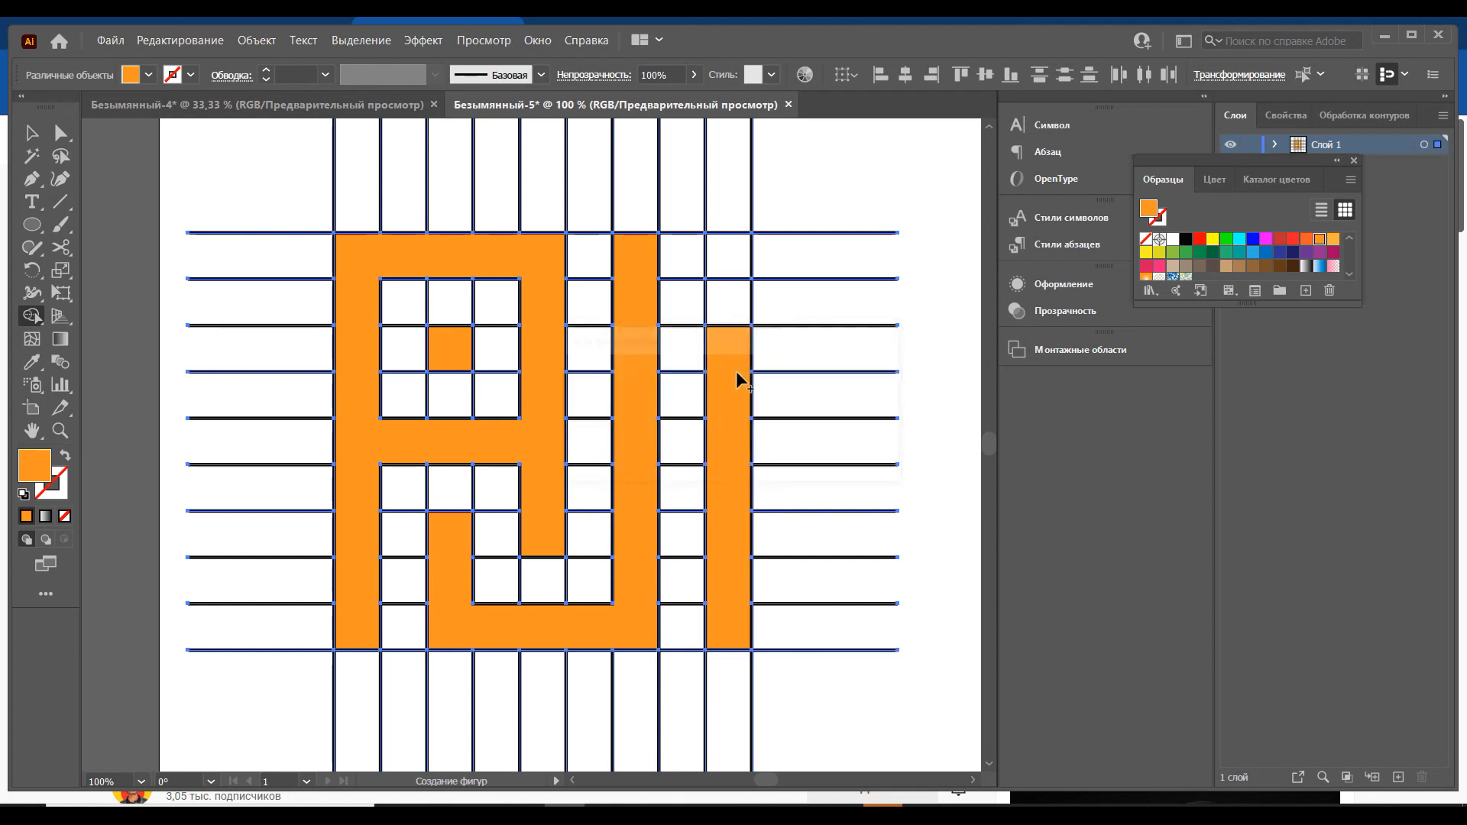
{"action": "left_click", "coordinate": [742, 252]}
{"action": "scroll", "coordinate": [852, 306], "scroll_direction": "down", "scroll_amount": 1}
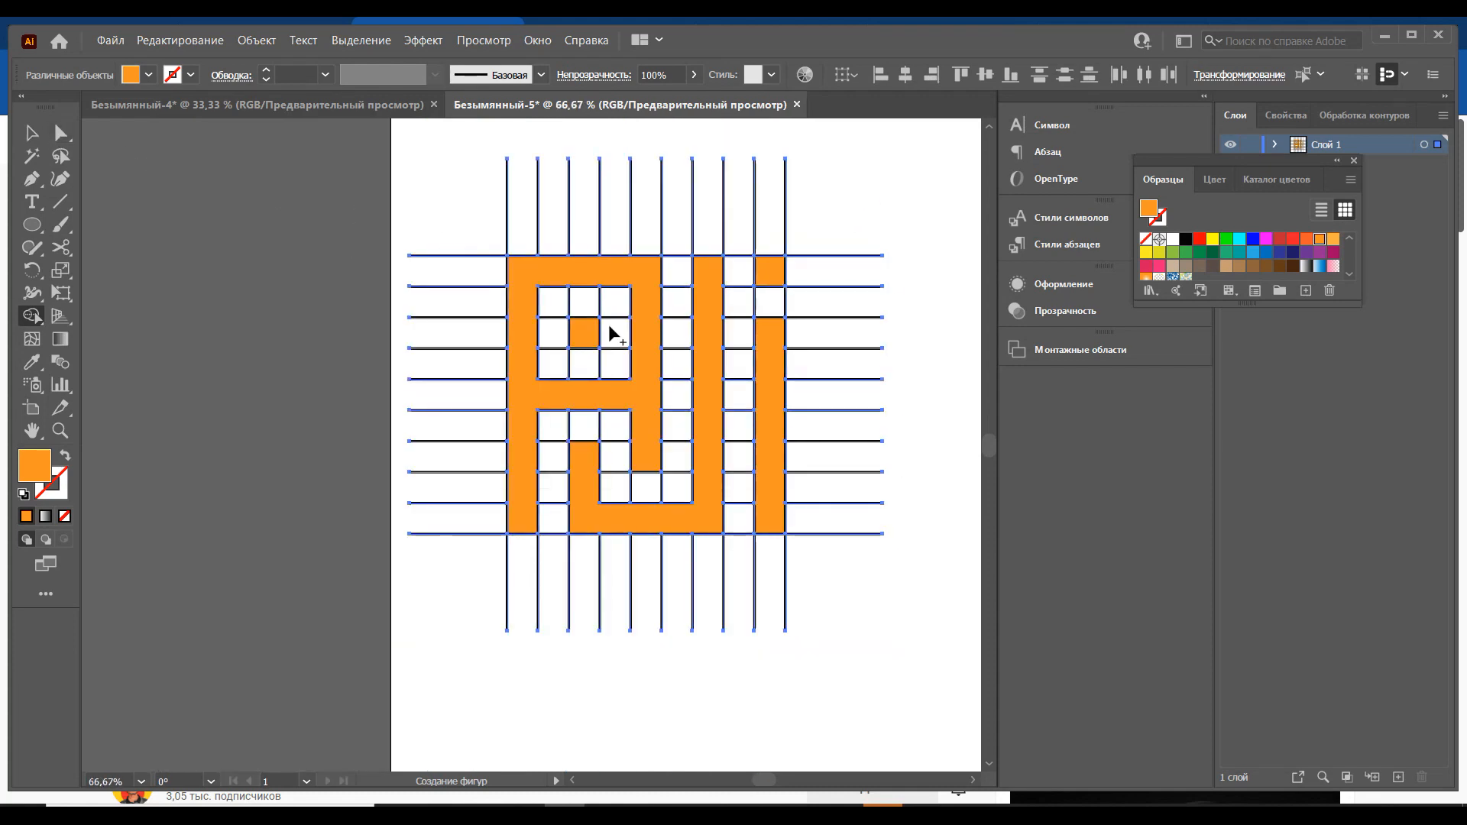
{"action": "key", "text": "ctrl+z"}
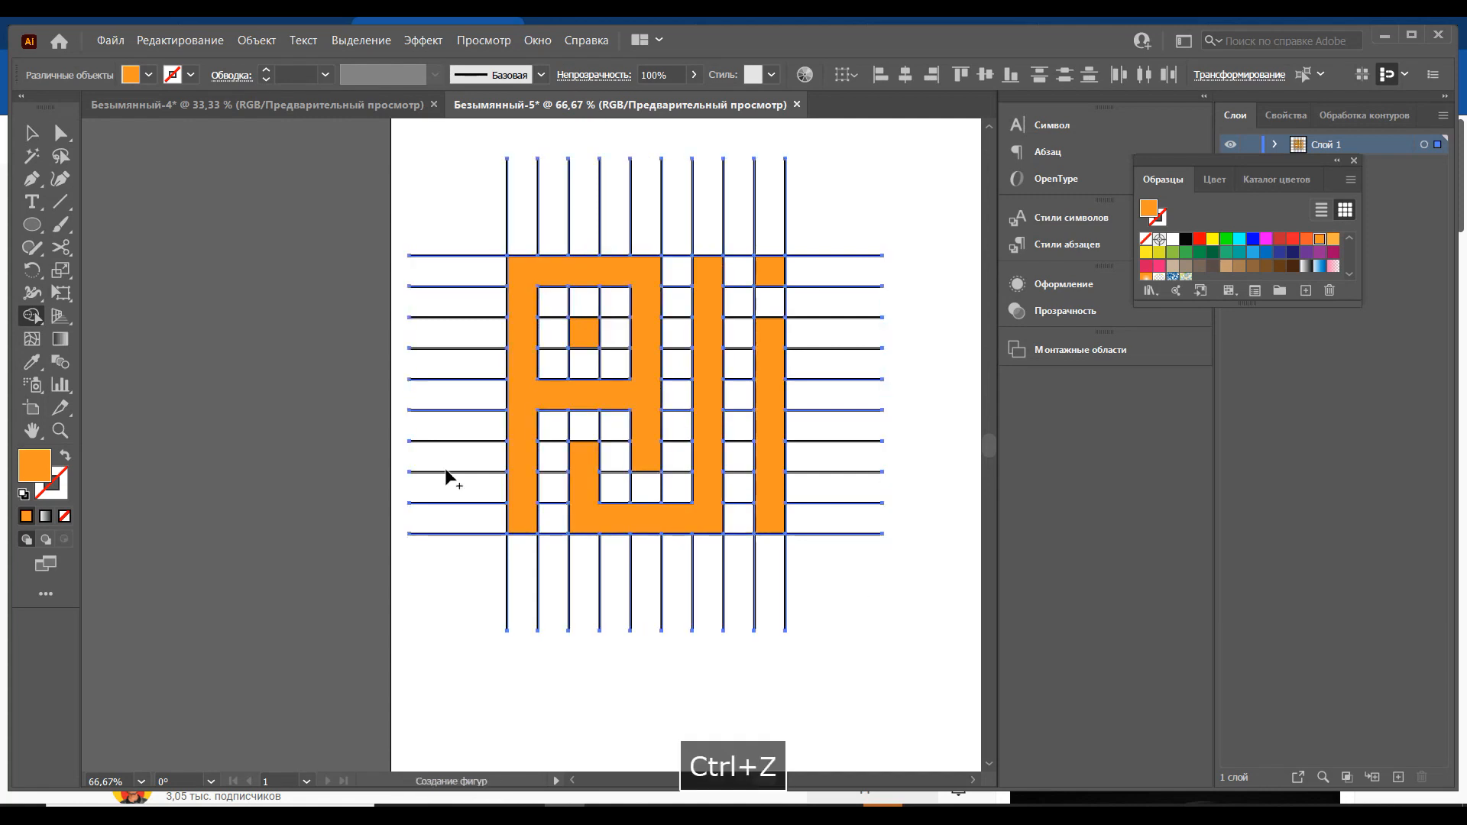
Select only the orange letter shapes, including the i's dot and the inner square, and copy them.
{"action": "key", "text": "v"}
{"action": "mouse_move", "coordinate": [492, 141]}
{"action": "left_mouse_down"}
{"action": "mouse_move", "coordinate": [798, 561]}
{"action": "mouse_move", "coordinate": [861, 603]}
{"action": "left_mouse_up"}
{"action": "left_click", "coordinate": [63, 136]}
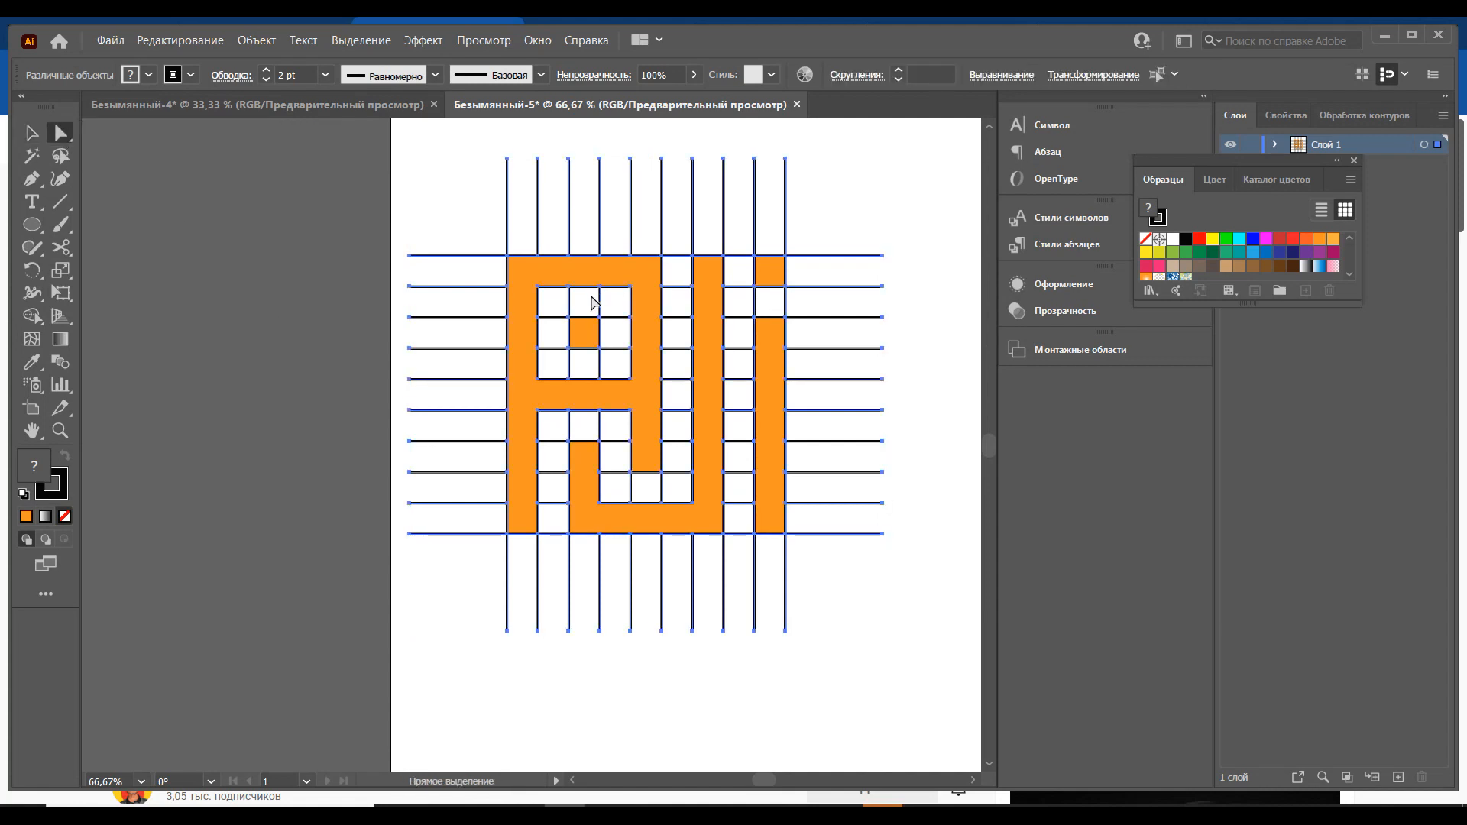
{"action": "left_click", "coordinate": [771, 271]}
{"action": "left_click", "coordinate": [781, 344], "text": "shift"}
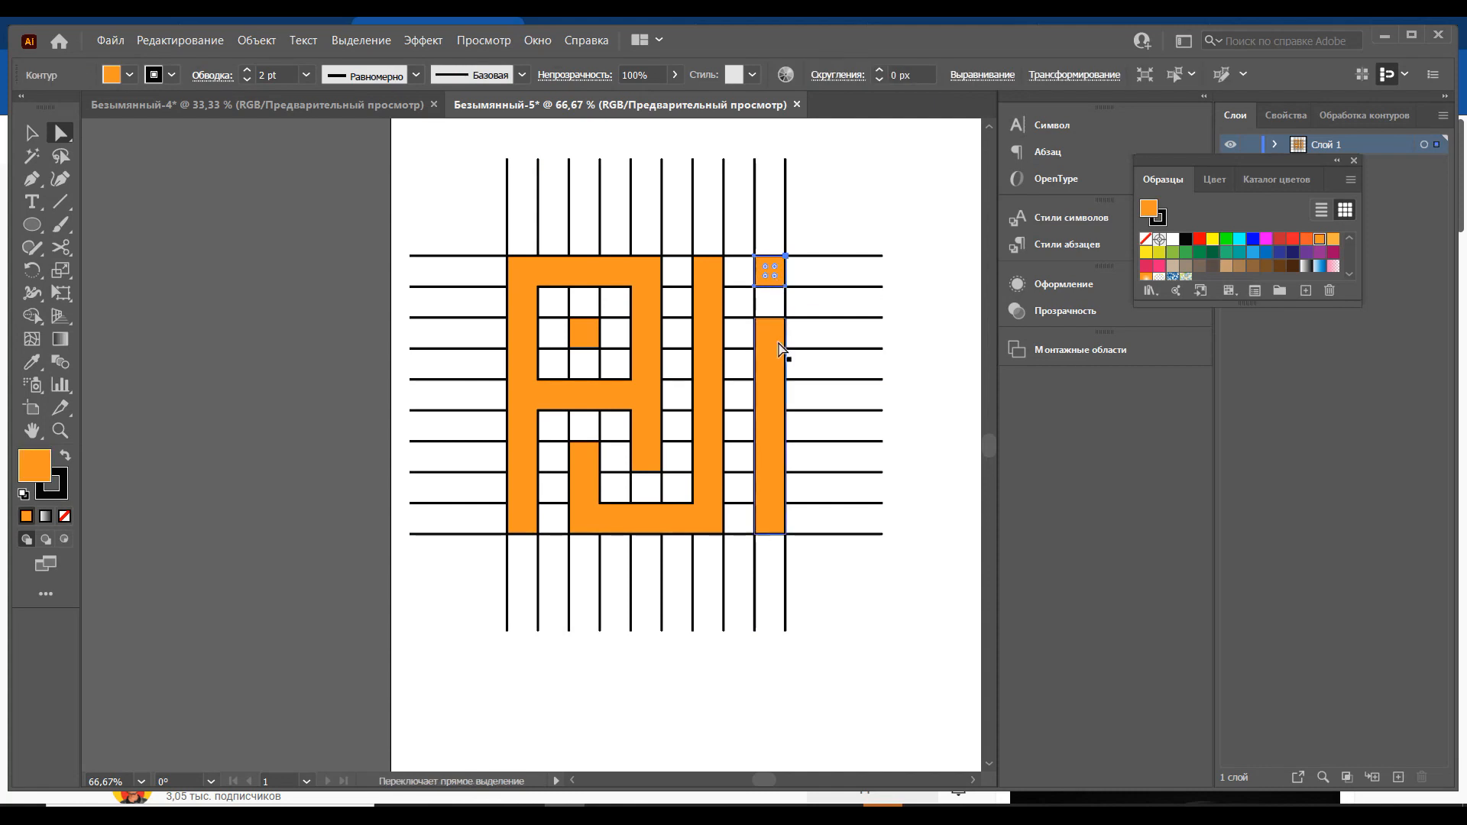
{"action": "left_click", "coordinate": [711, 383], "text": "shift"}
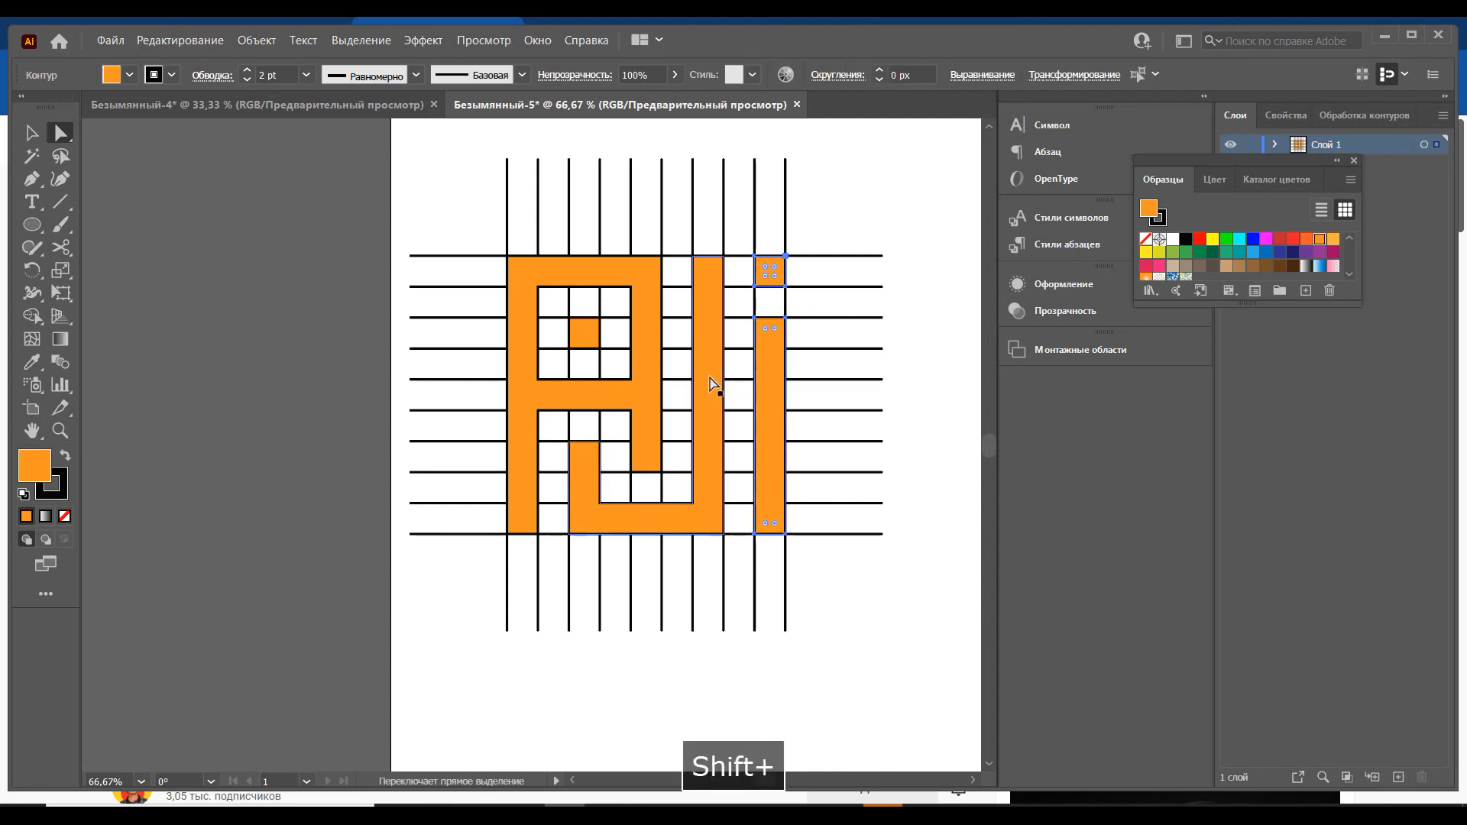
{"action": "left_click", "coordinate": [653, 380], "text": "shift"}
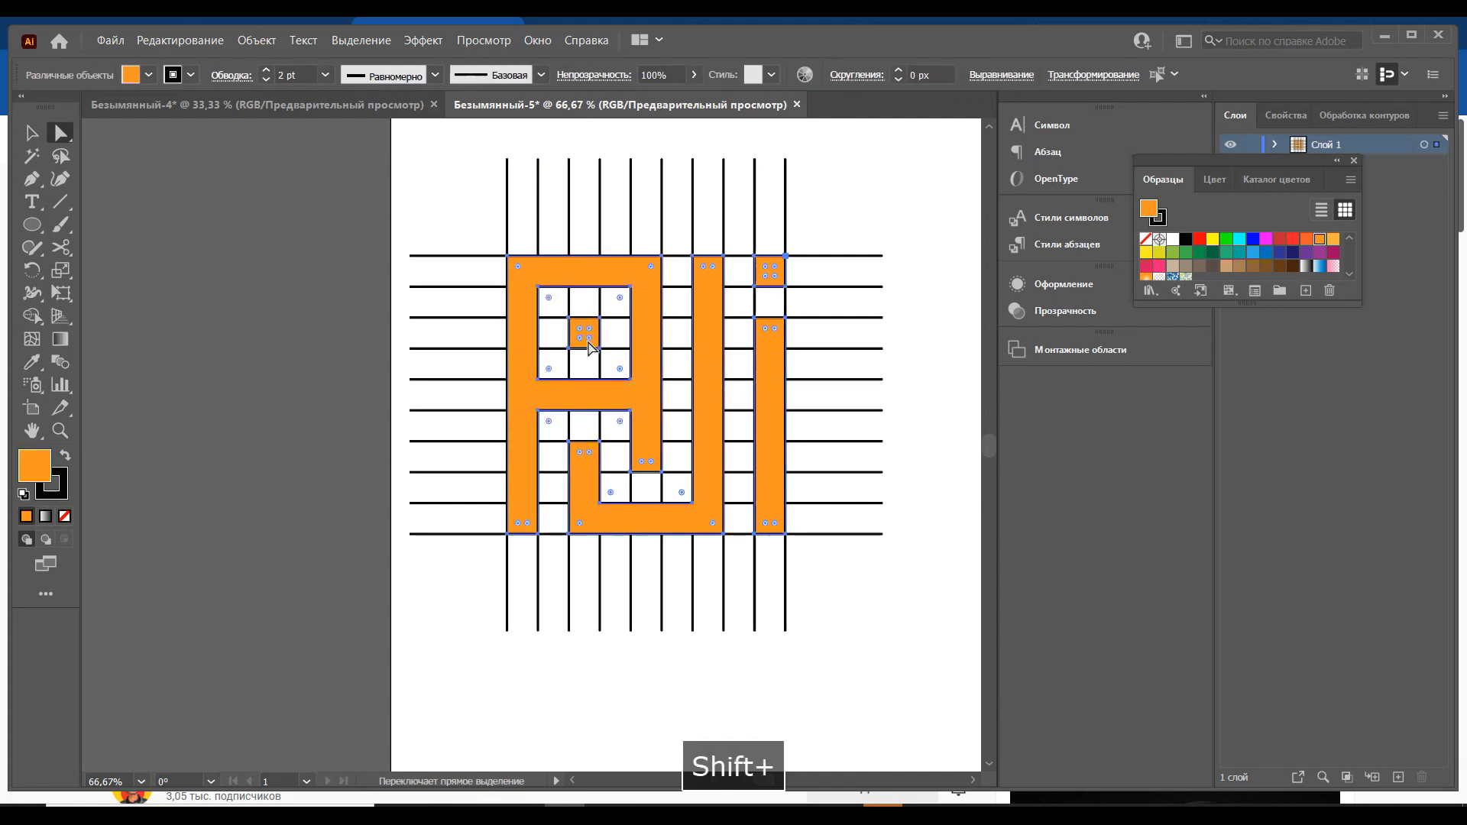
{"action": "key", "text": "ctrl+c"}
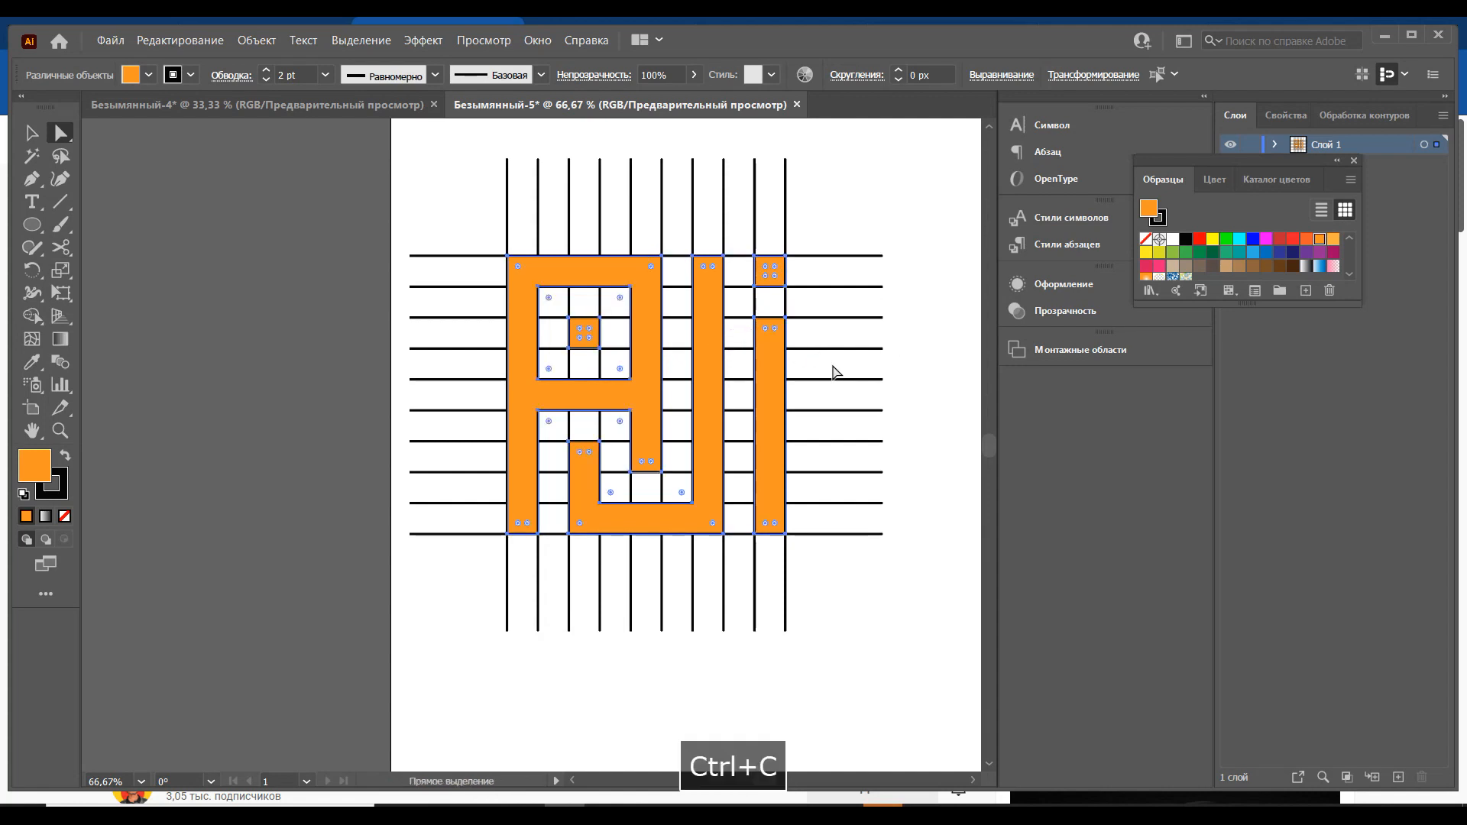
Move the whole grid with its orange letters off the artboard to its left side.
{"action": "left_click", "coordinate": [453, 206]}
{"action": "left_click", "coordinate": [30, 134]}
{"action": "left_click_drag", "start_coordinate": [433, 220], "coordinate": [883, 621]}
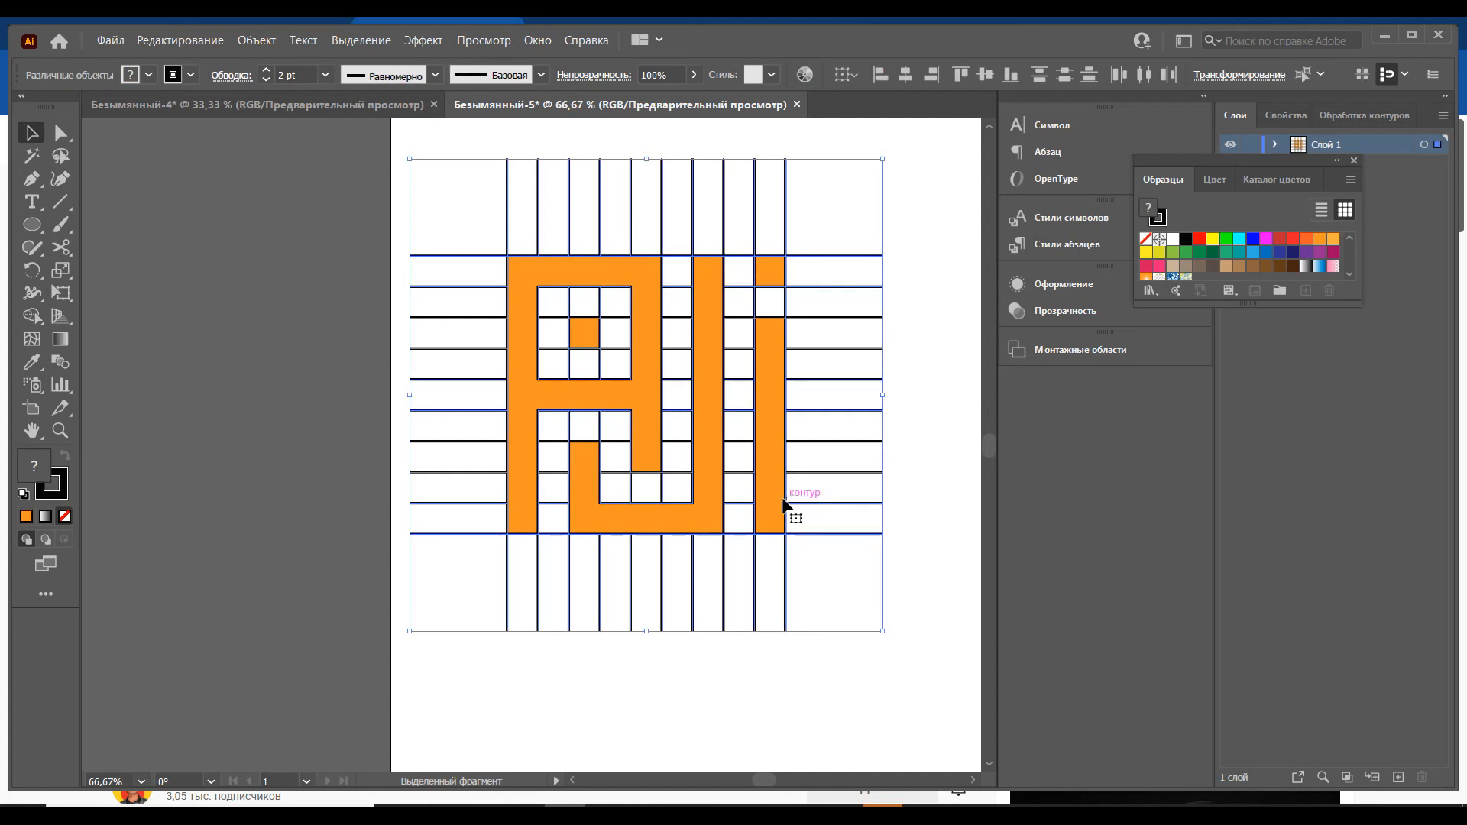
{"action": "key", "text": "space"}
{"action": "left_click_drag", "start_coordinate": [784, 499], "coordinate": [584, 483]}
{"action": "scroll", "coordinate": [762, 501], "scroll_direction": "down", "scroll_amount": 3}
{"action": "left_click_drag", "start_coordinate": [498, 438], "coordinate": [277, 440]}
Paste the copied letters onto the artboard and enlarge them proportionally to about twice their size.
{"action": "left_click", "coordinate": [667, 462]}
{"action": "key", "text": "ctrl+v"}
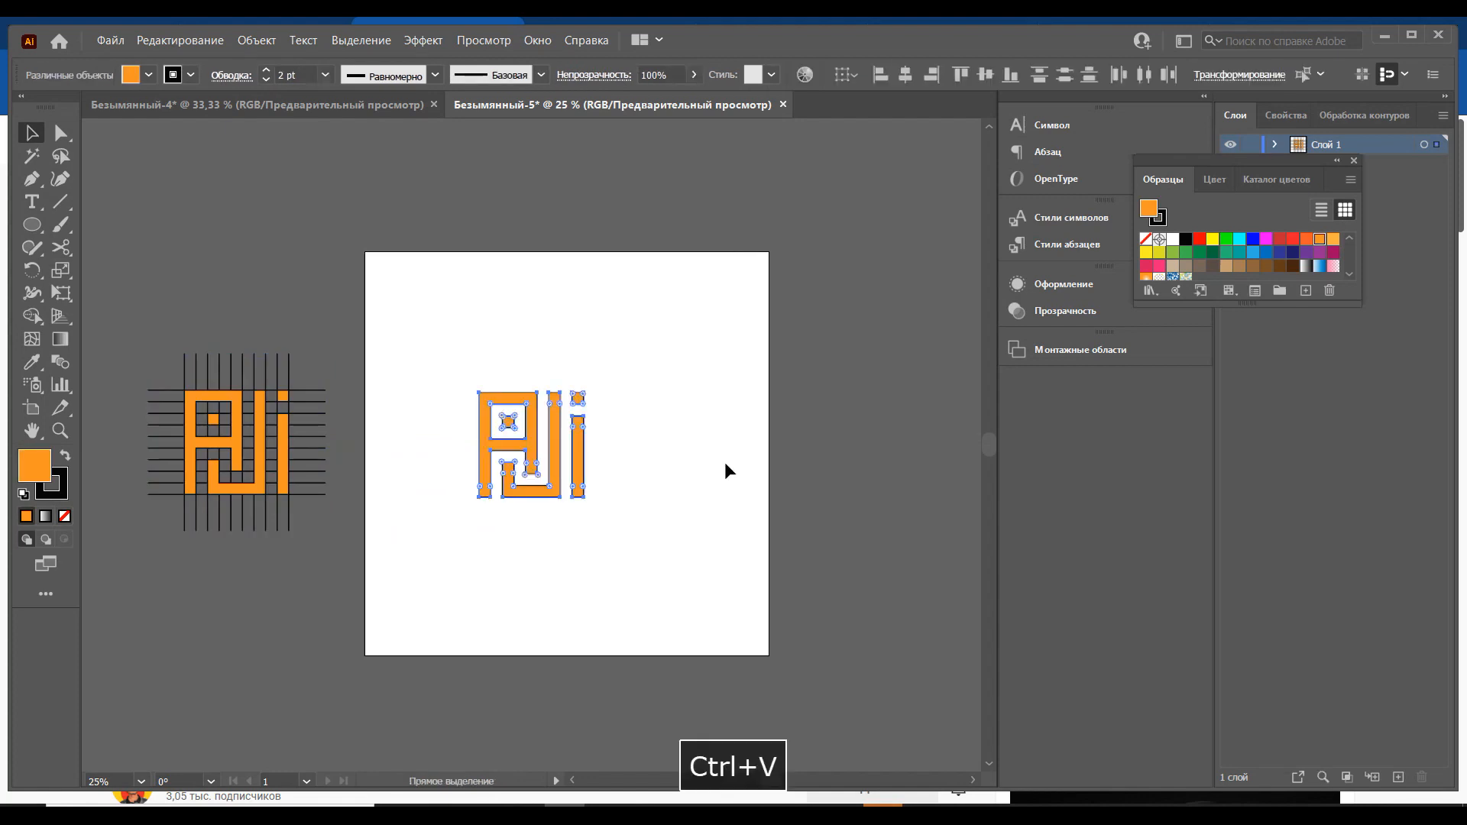
{"action": "left_click_drag", "start_coordinate": [438, 368], "coordinate": [682, 599]}
{"action": "left_click", "coordinate": [475, 341]}
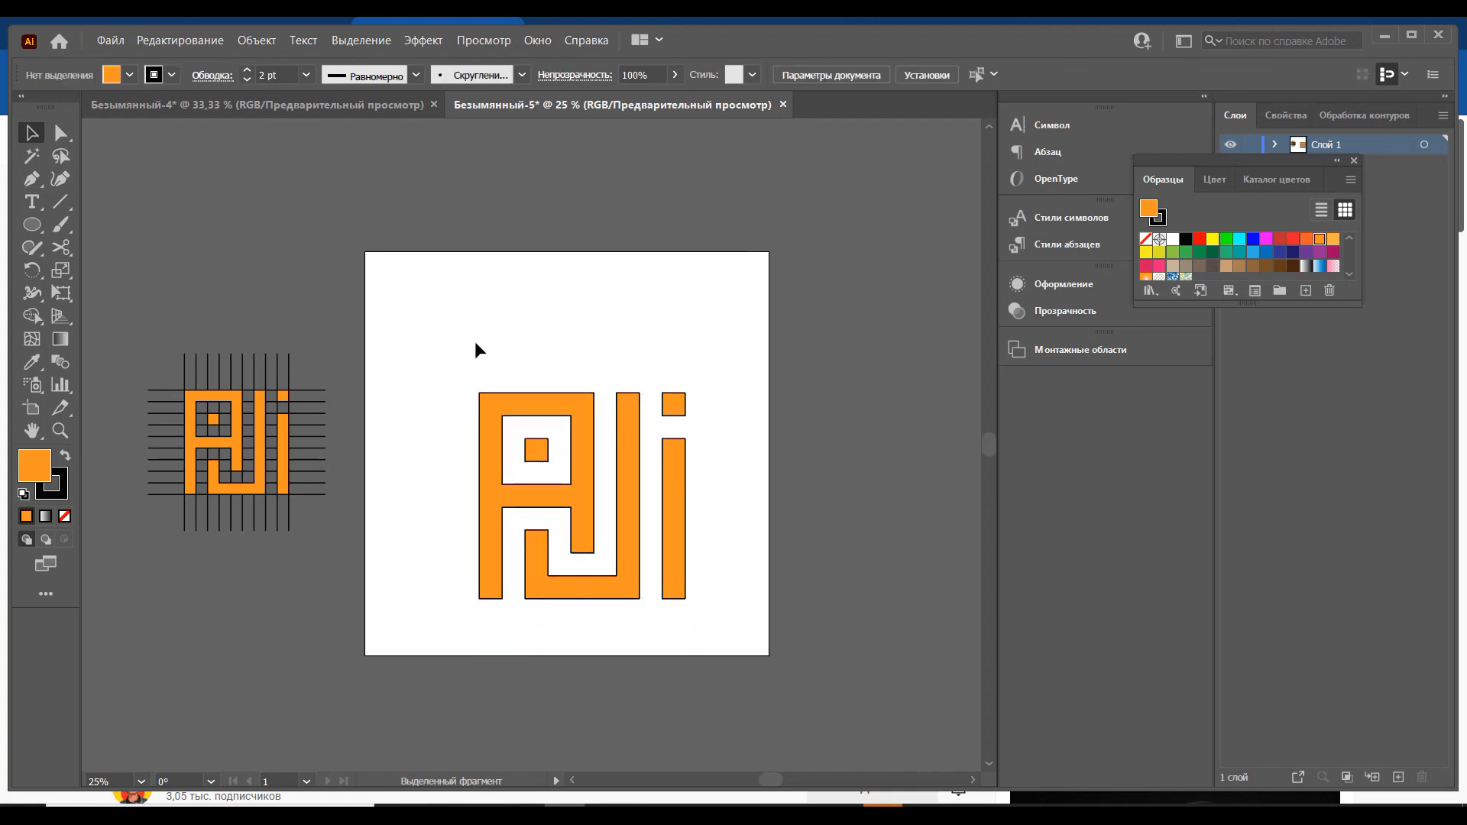
Group the enlarged letters and center the group horizontally and vertically on the artboard.
{"action": "right_click", "coordinate": [628, 494]}
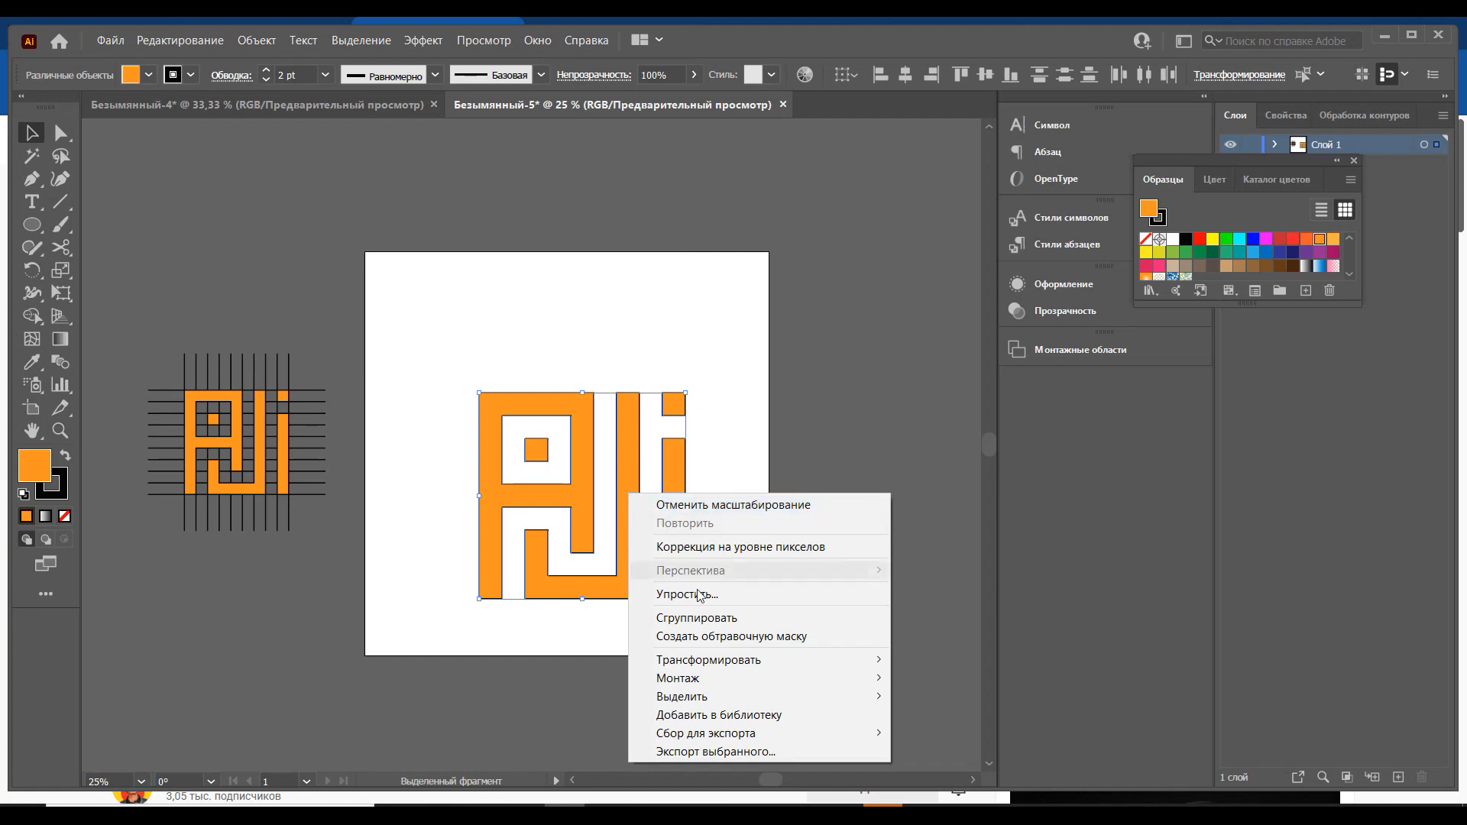
{"action": "left_click", "coordinate": [704, 620]}
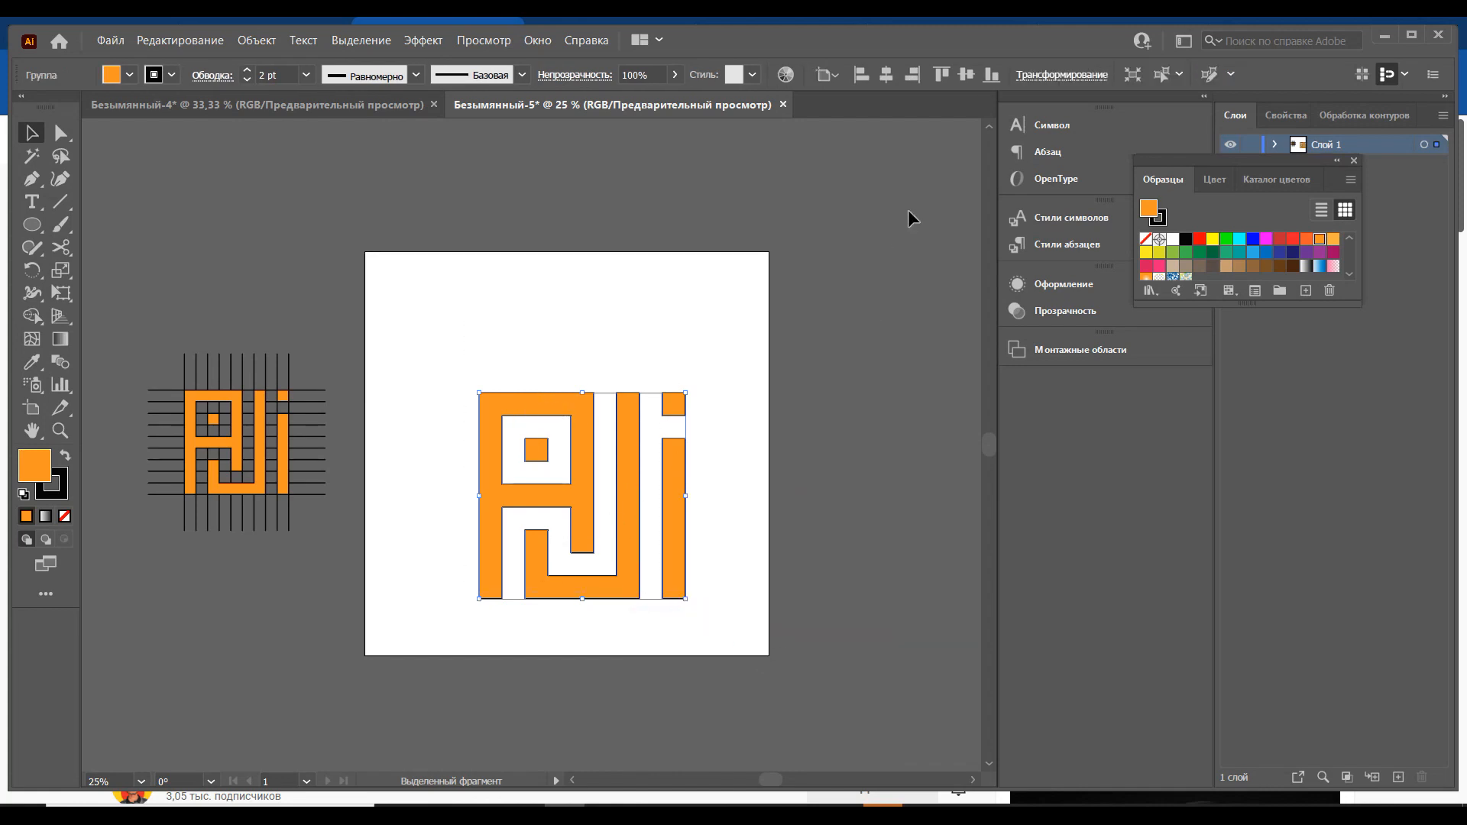
{"action": "left_click", "coordinate": [887, 76]}
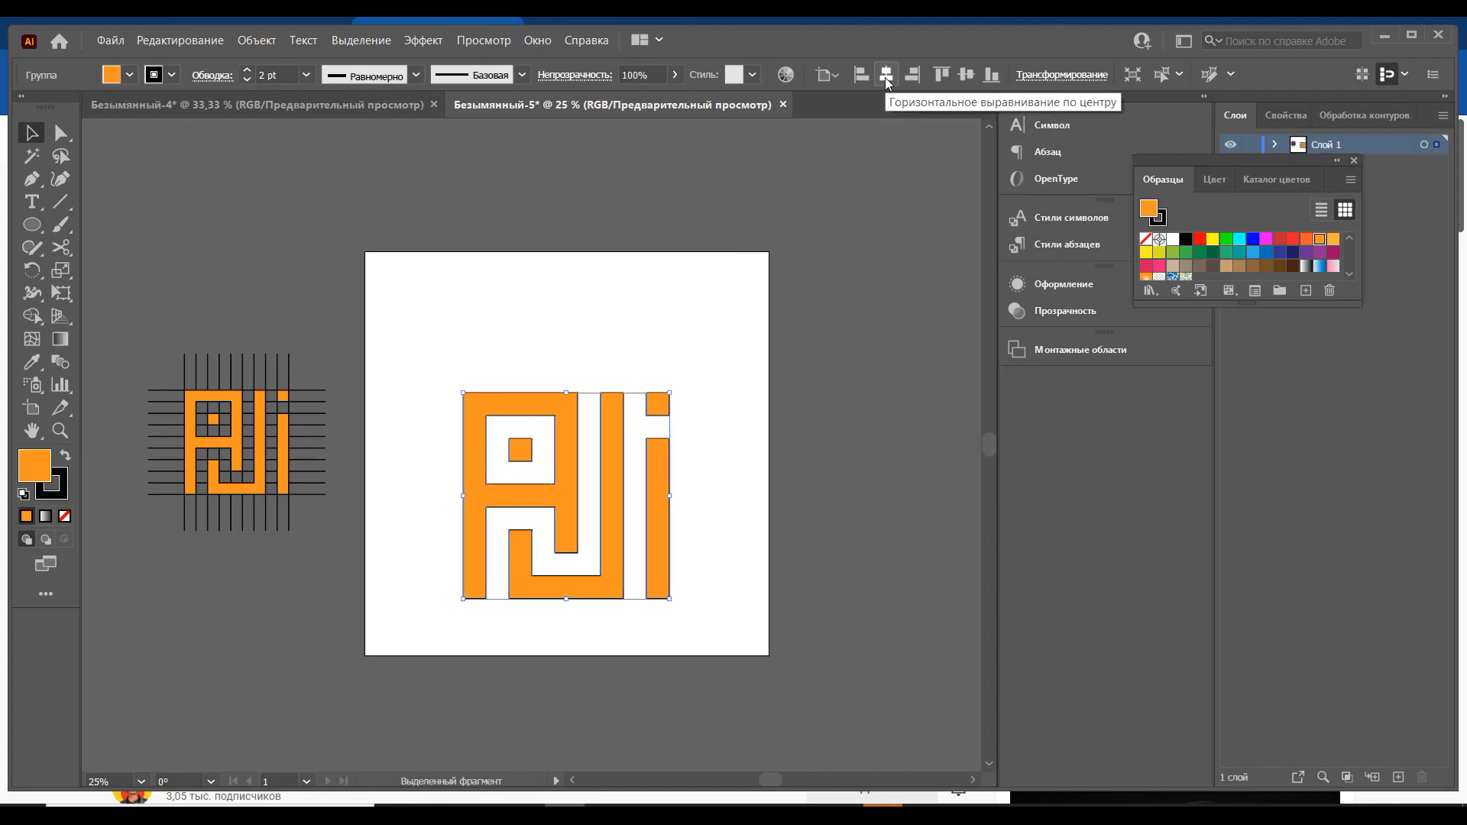
{"action": "left_click", "coordinate": [966, 76]}
{"action": "left_click", "coordinate": [626, 308]}
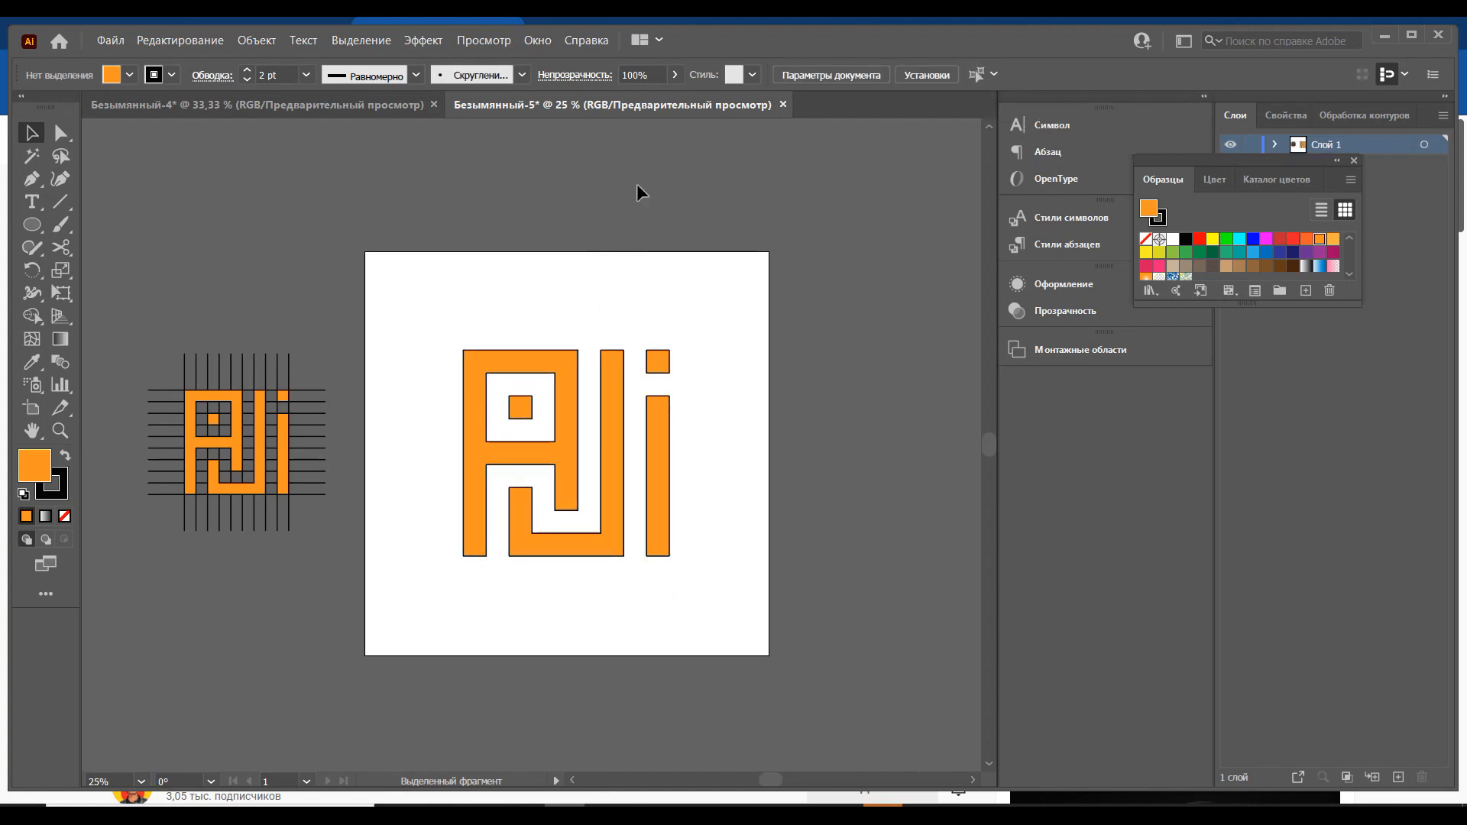
Try an orange-filled ellipse over the lettering, undo it, and set the Ellipse tool's fill to none.
{"action": "left_click_drag", "start_coordinate": [37, 232], "coordinate": [114, 270]}
{"action": "scroll", "coordinate": [571, 408], "scroll_direction": "up", "scroll_amount": 1}
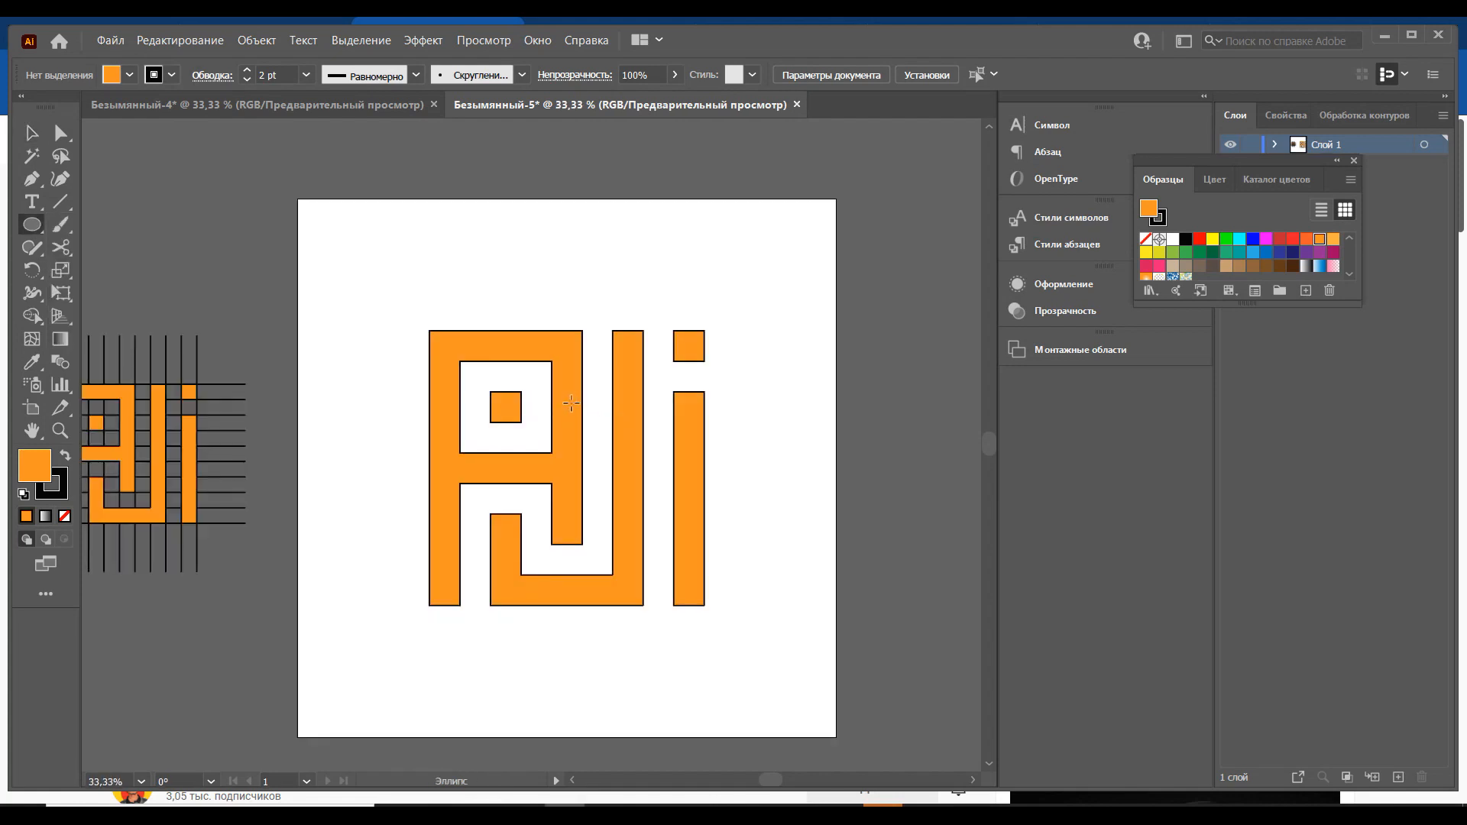
{"action": "scroll", "coordinate": [570, 404], "scroll_direction": "up", "scroll_amount": 2}
{"action": "key", "text": "space"}
{"action": "scroll", "coordinate": [587, 398], "scroll_direction": "down", "scroll_amount": 2}
{"action": "left_click_drag", "start_coordinate": [587, 397], "coordinate": [597, 324]}
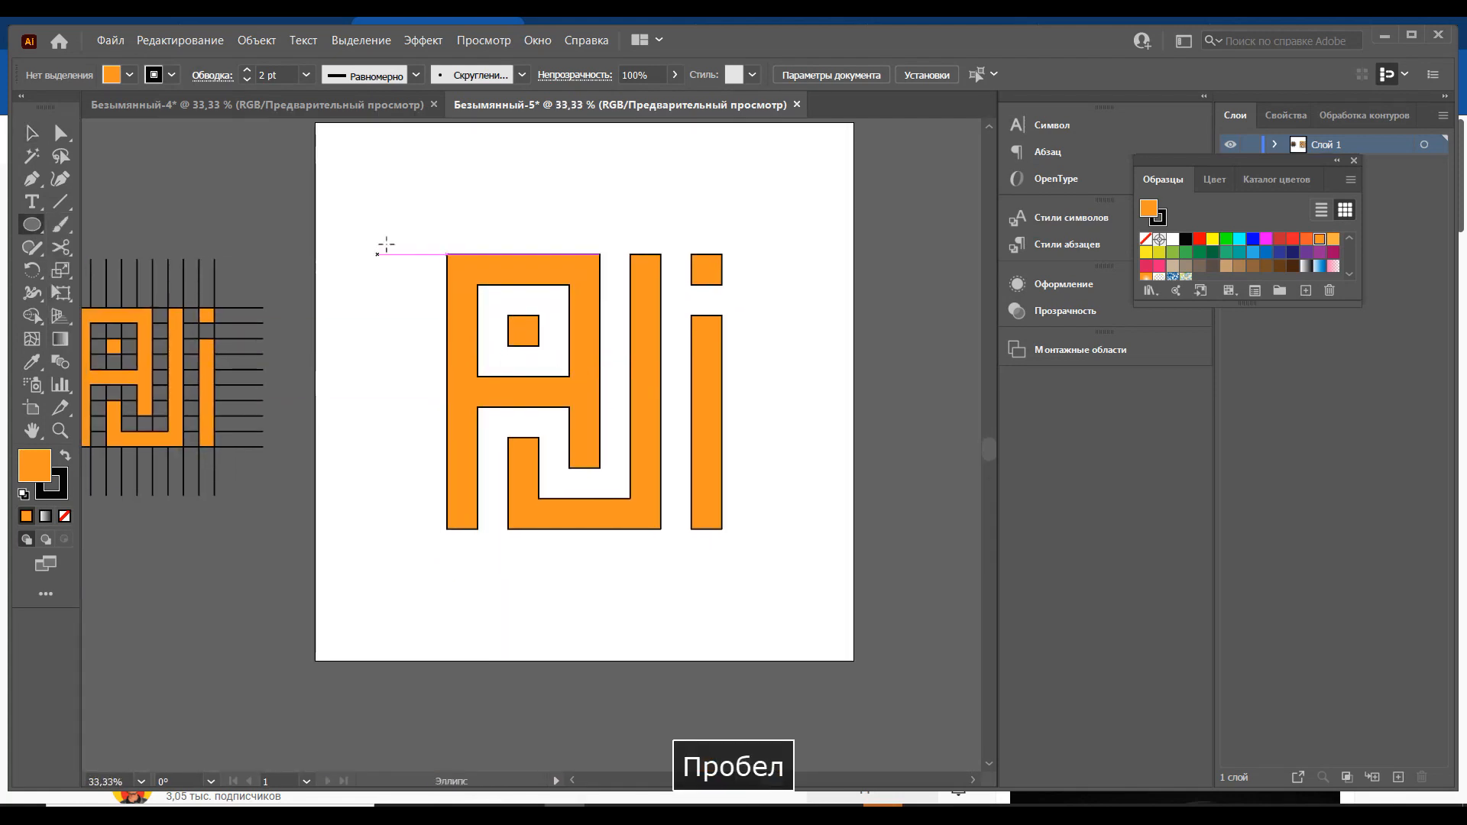
{"action": "left_click_drag", "start_coordinate": [381, 182], "coordinate": [688, 469]}
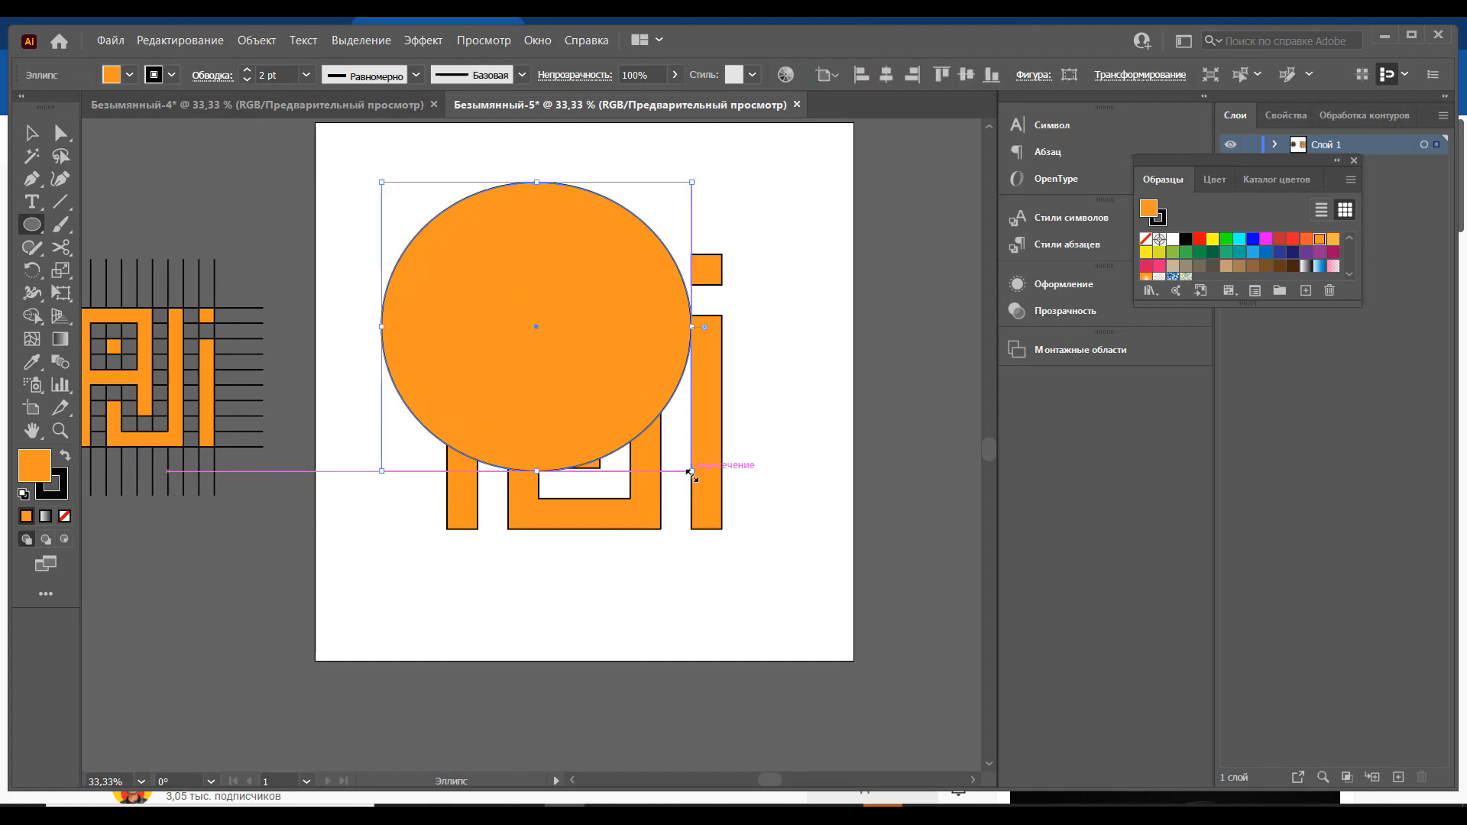
{"action": "key", "text": "ctrl+z"}
{"action": "left_click", "coordinate": [66, 516]}
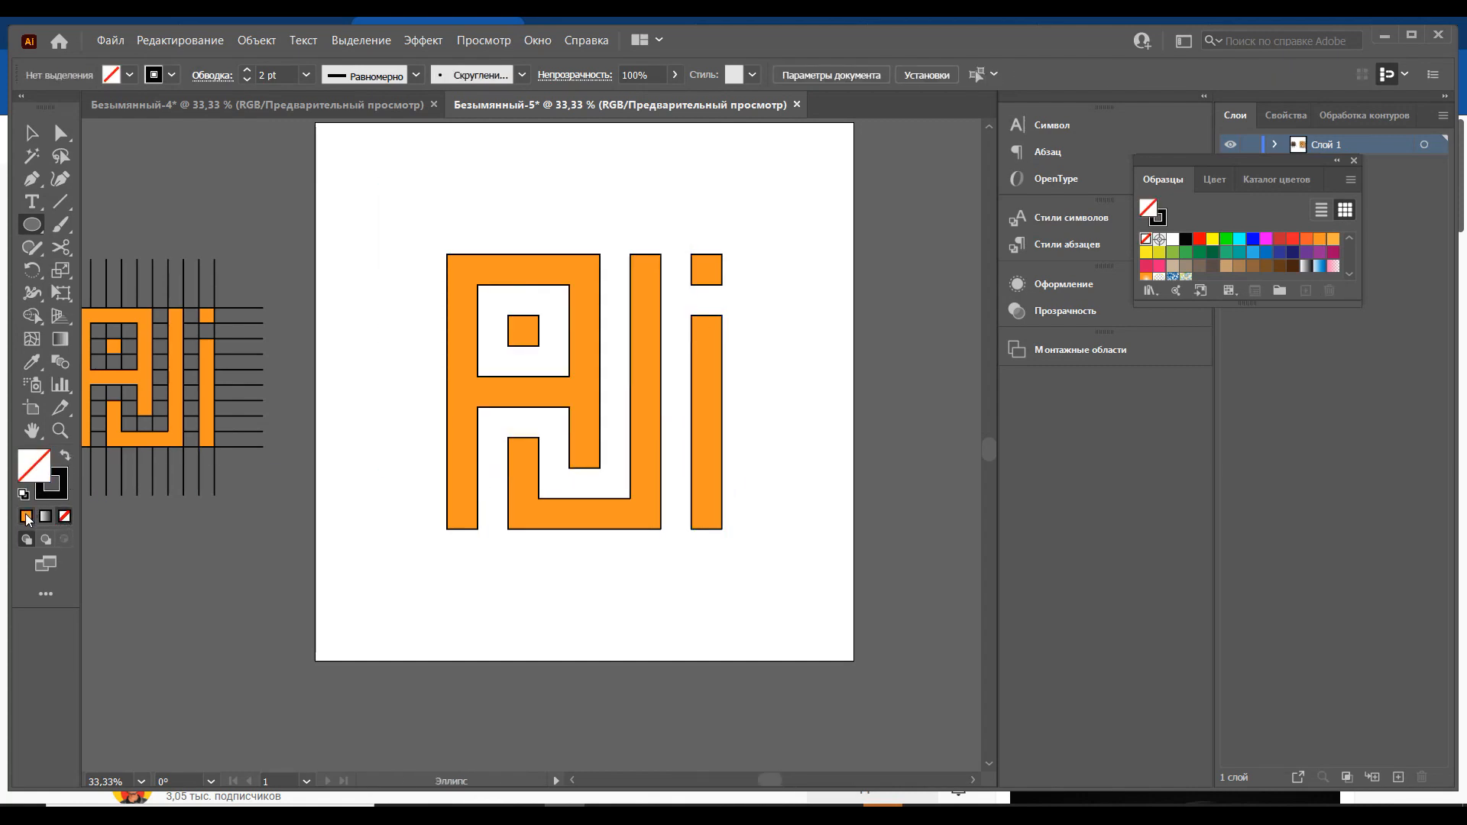
{"action": "left_click", "coordinate": [66, 457]}
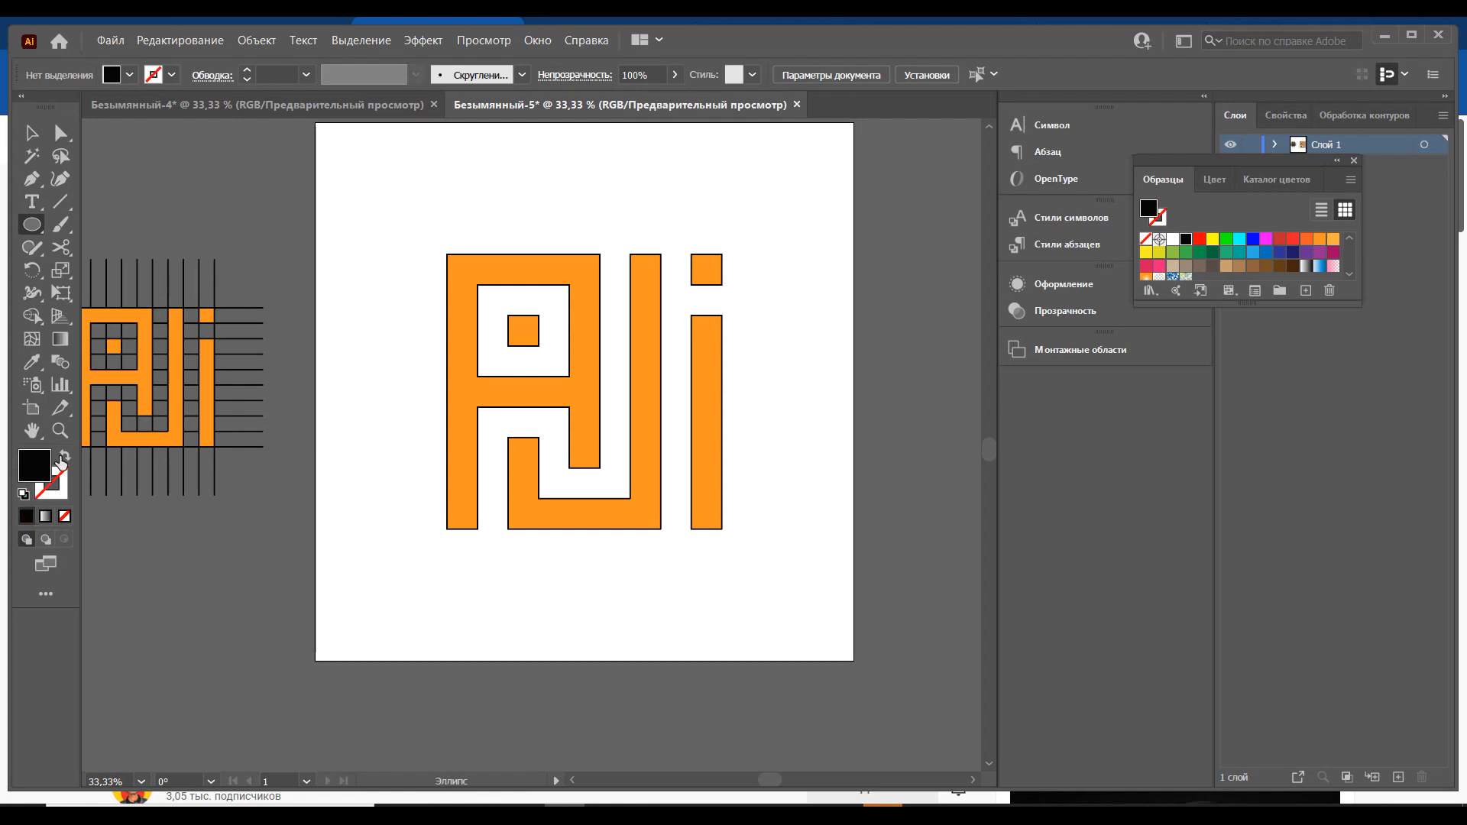
{"action": "left_click_drag", "start_coordinate": [370, 171], "coordinate": [715, 493]}
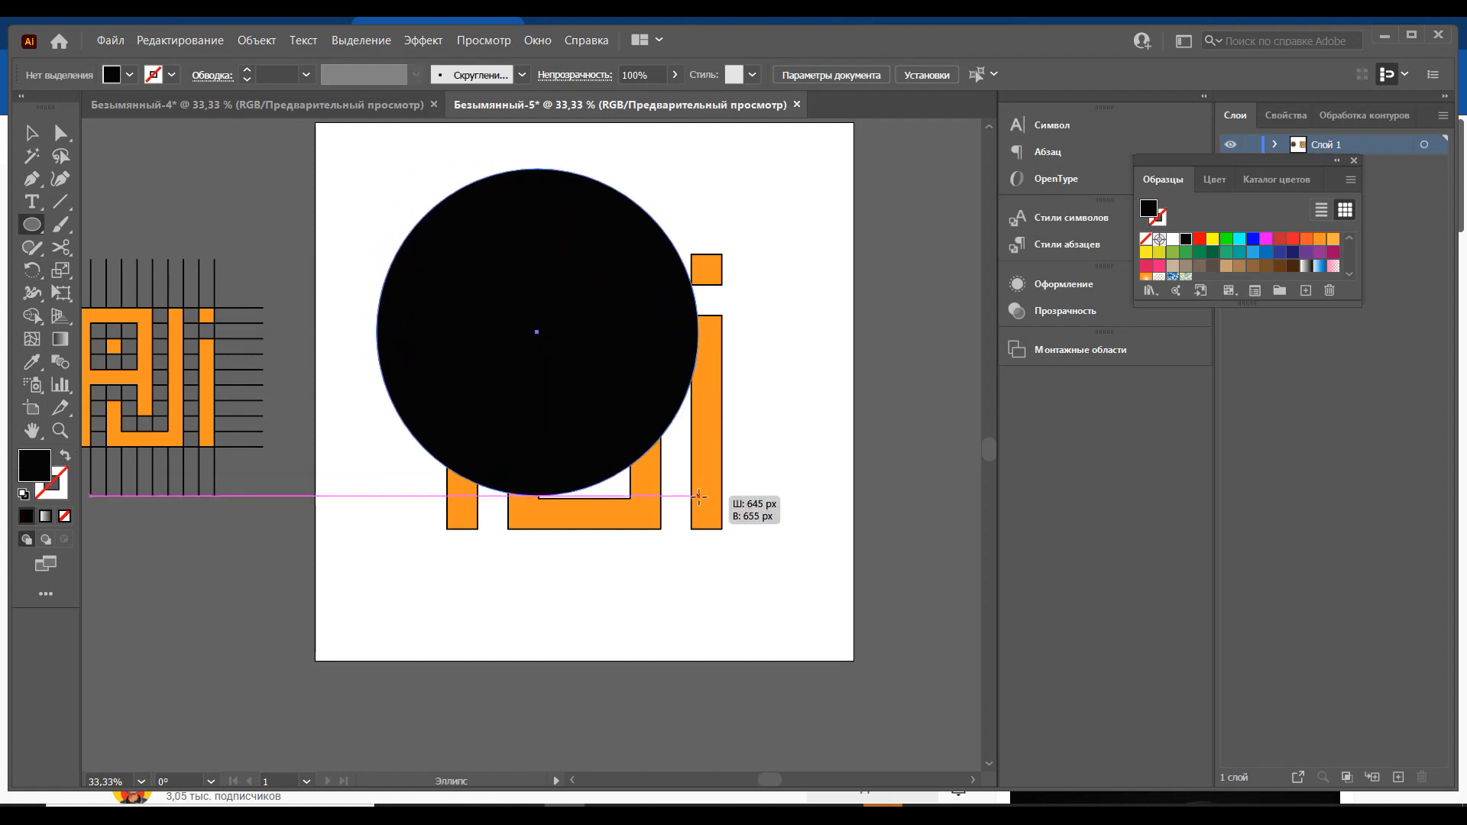
{"action": "key", "text": "ctrl+z"}
{"action": "left_click", "coordinate": [63, 460]}
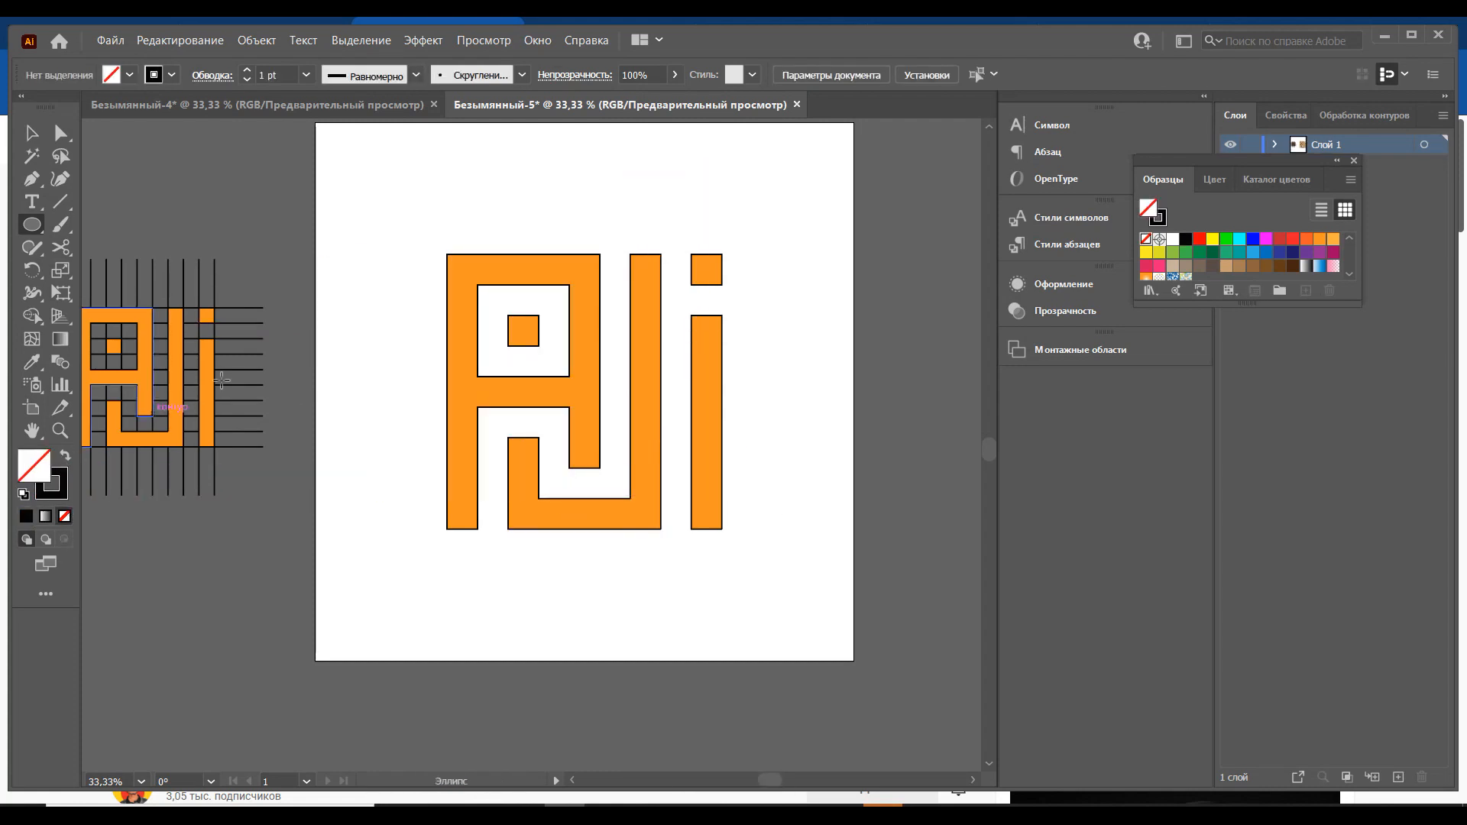
Draw an unfilled circle around the lettering and move it so the letters sit roughly in its middle.
{"action": "mouse_move", "coordinate": [386, 186]}
{"action": "left_mouse_down"}
{"action": "mouse_move", "coordinate": [584, 444]}
{"action": "mouse_move", "coordinate": [829, 594]}
{"action": "mouse_move", "coordinate": [832, 619]}
{"action": "mouse_move", "coordinate": [809, 632]}
{"action": "mouse_move", "coordinate": [823, 654]}
{"action": "left_mouse_up"}
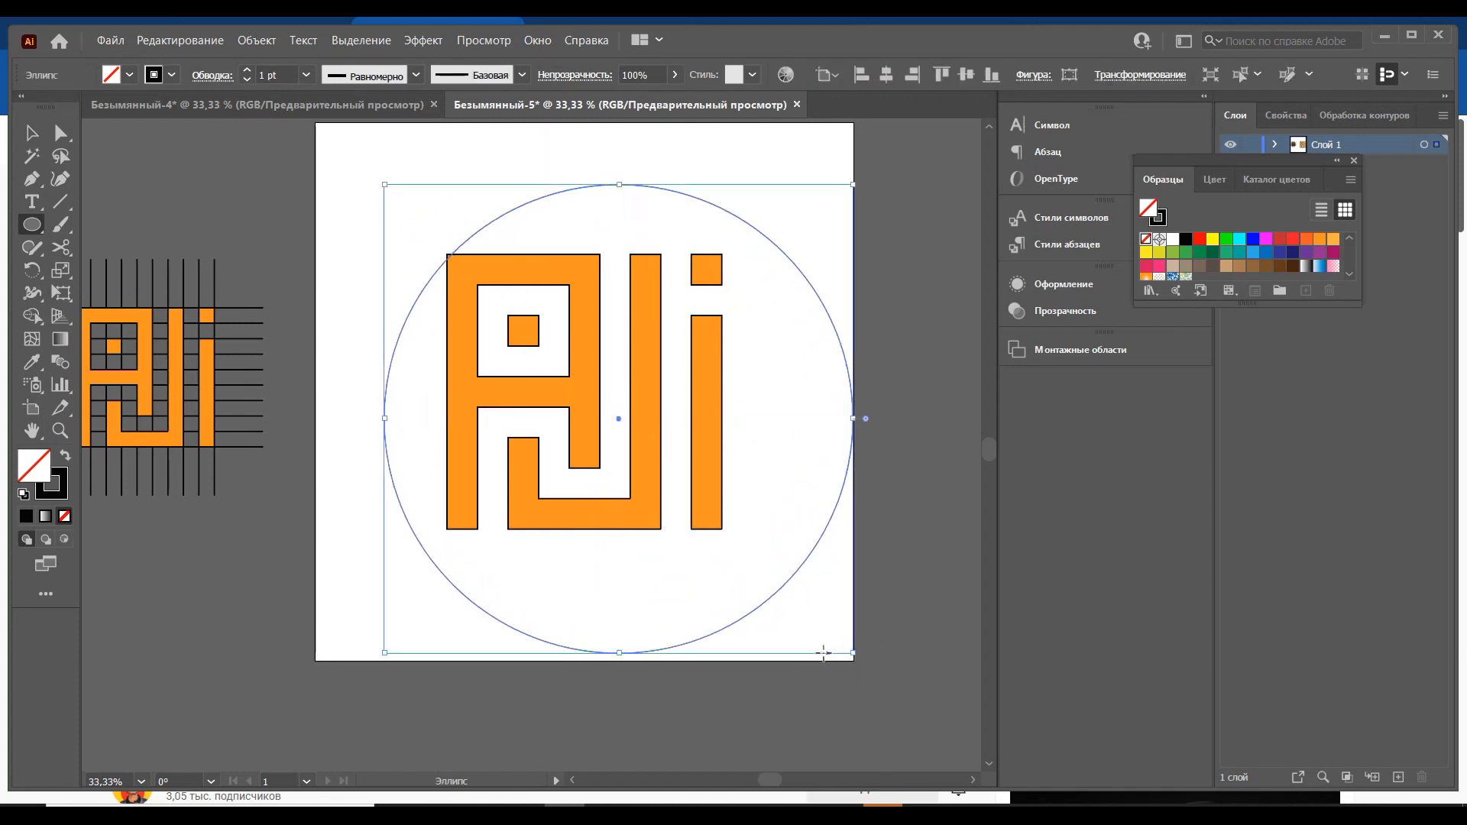
{"action": "left_click", "coordinate": [31, 133]}
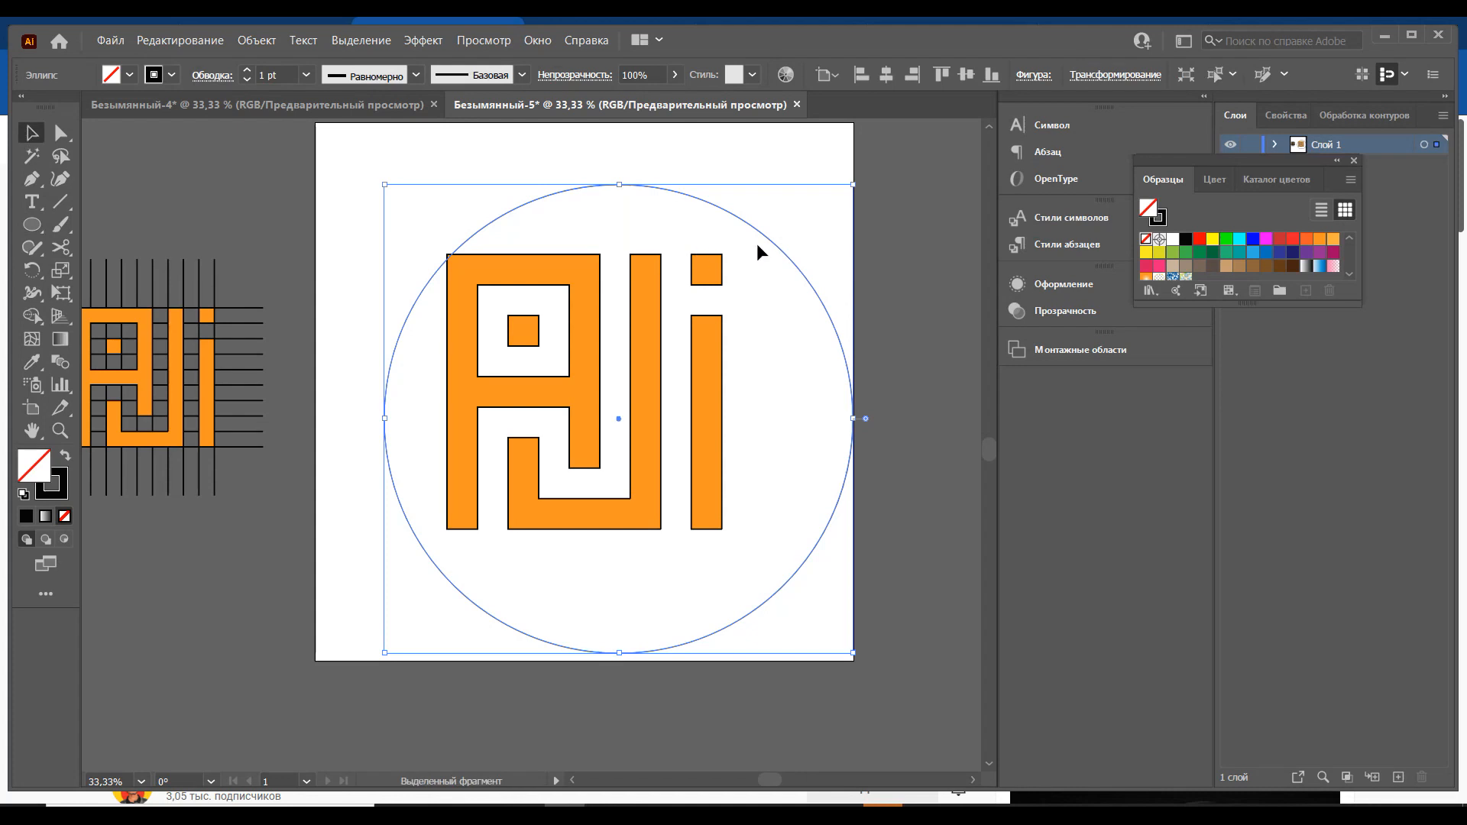
{"action": "left_click_drag", "start_coordinate": [763, 235], "coordinate": [738, 209]}
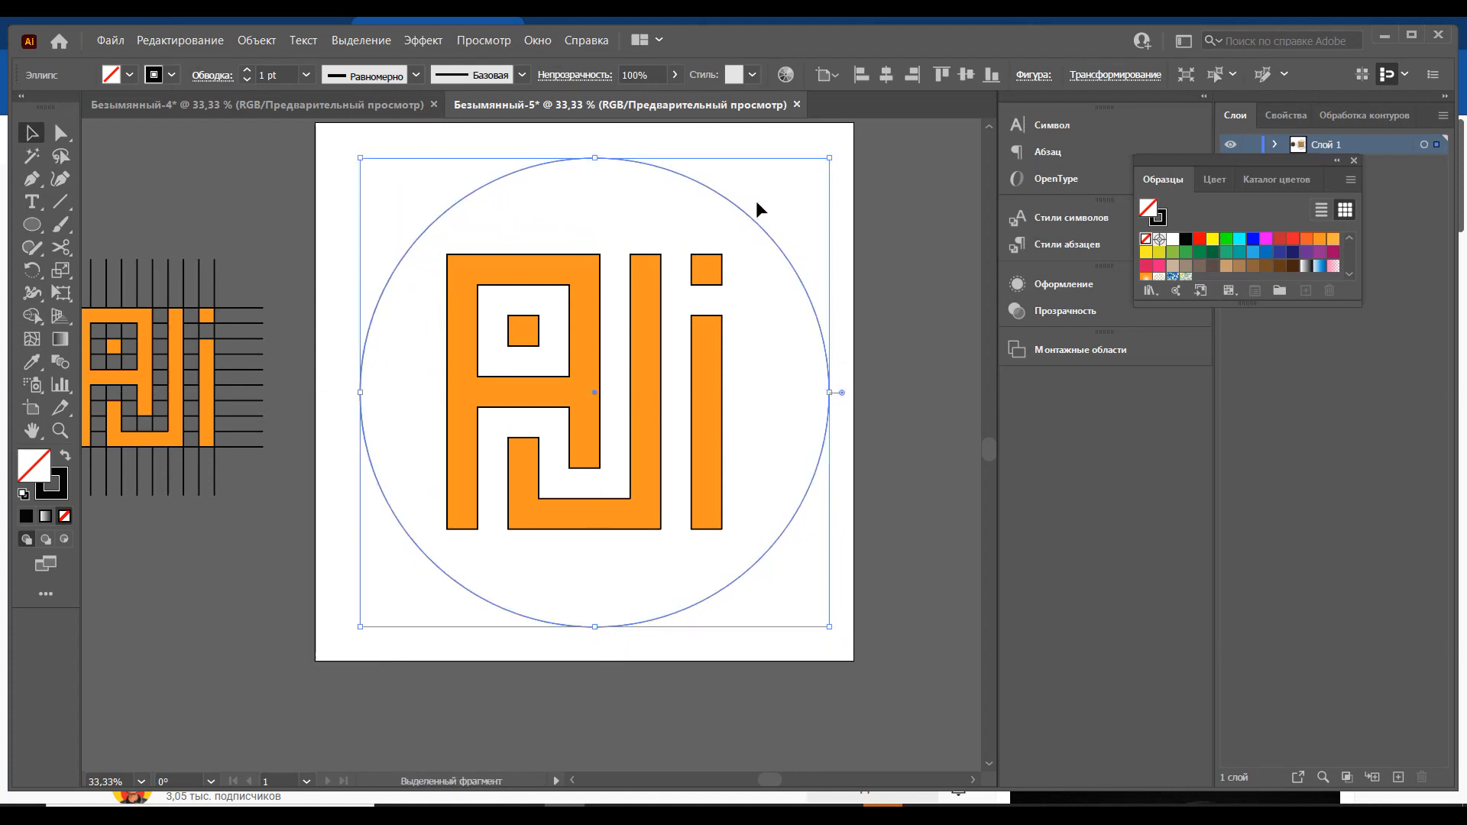
{"action": "left_click", "coordinate": [963, 259]}
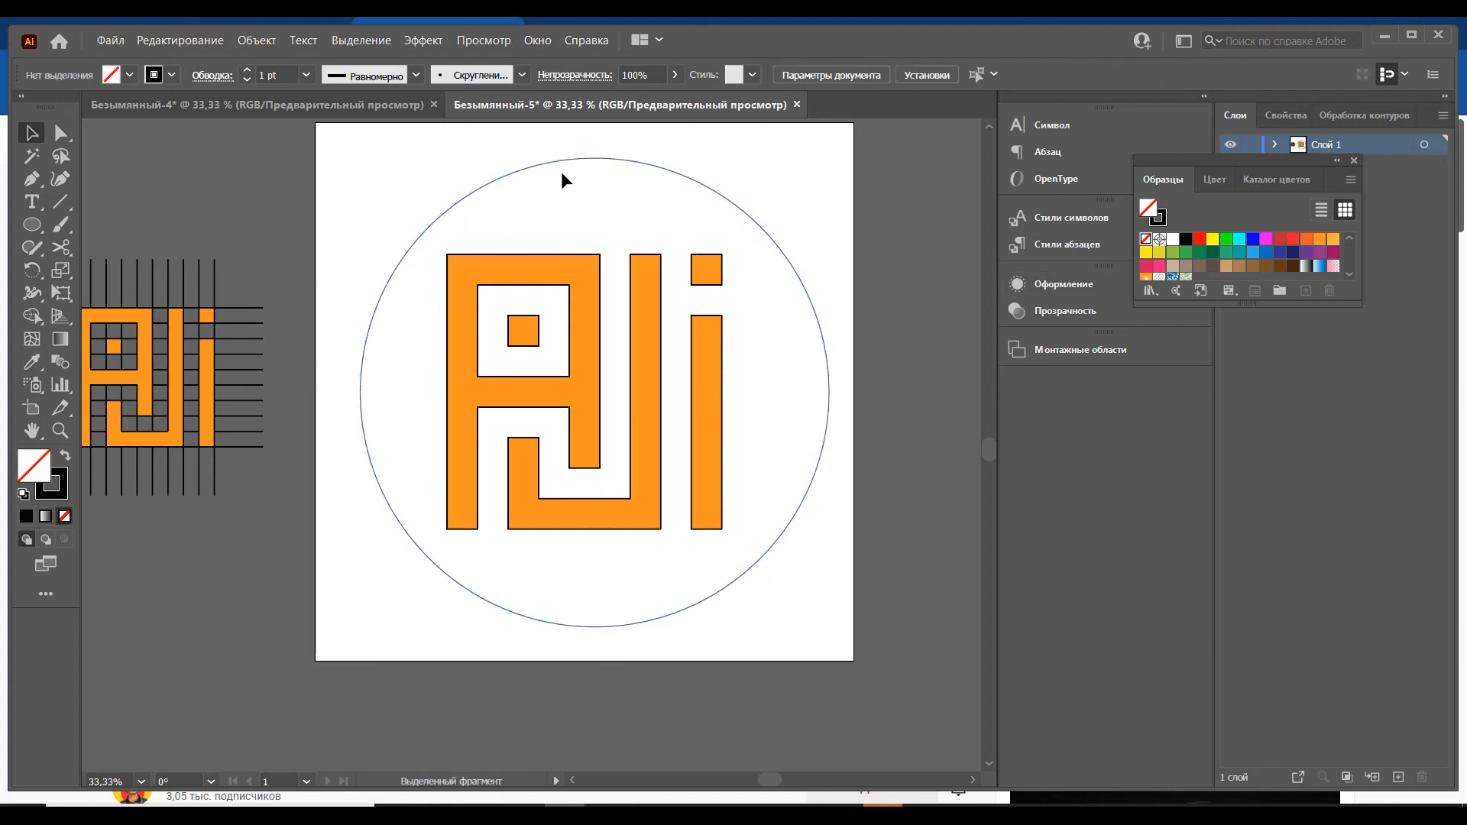
Give the circle the same orange as the letters for its stroke and set the stroke weight to 48 pt.
{"action": "left_click_drag", "start_coordinate": [515, 155], "coordinate": [575, 191]}
{"action": "left_click", "coordinate": [64, 488]}
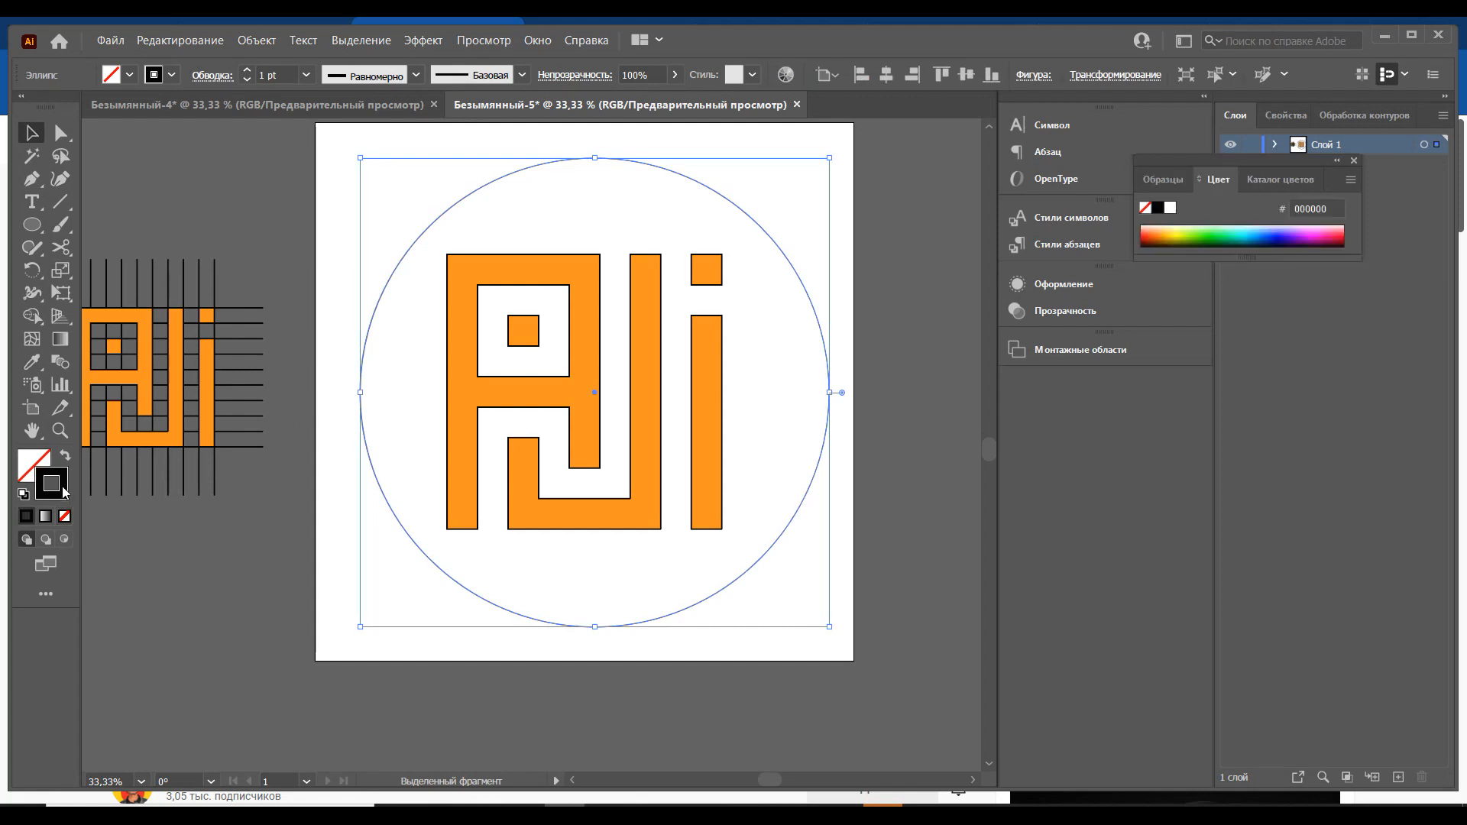
{"action": "left_click", "coordinate": [1182, 180]}
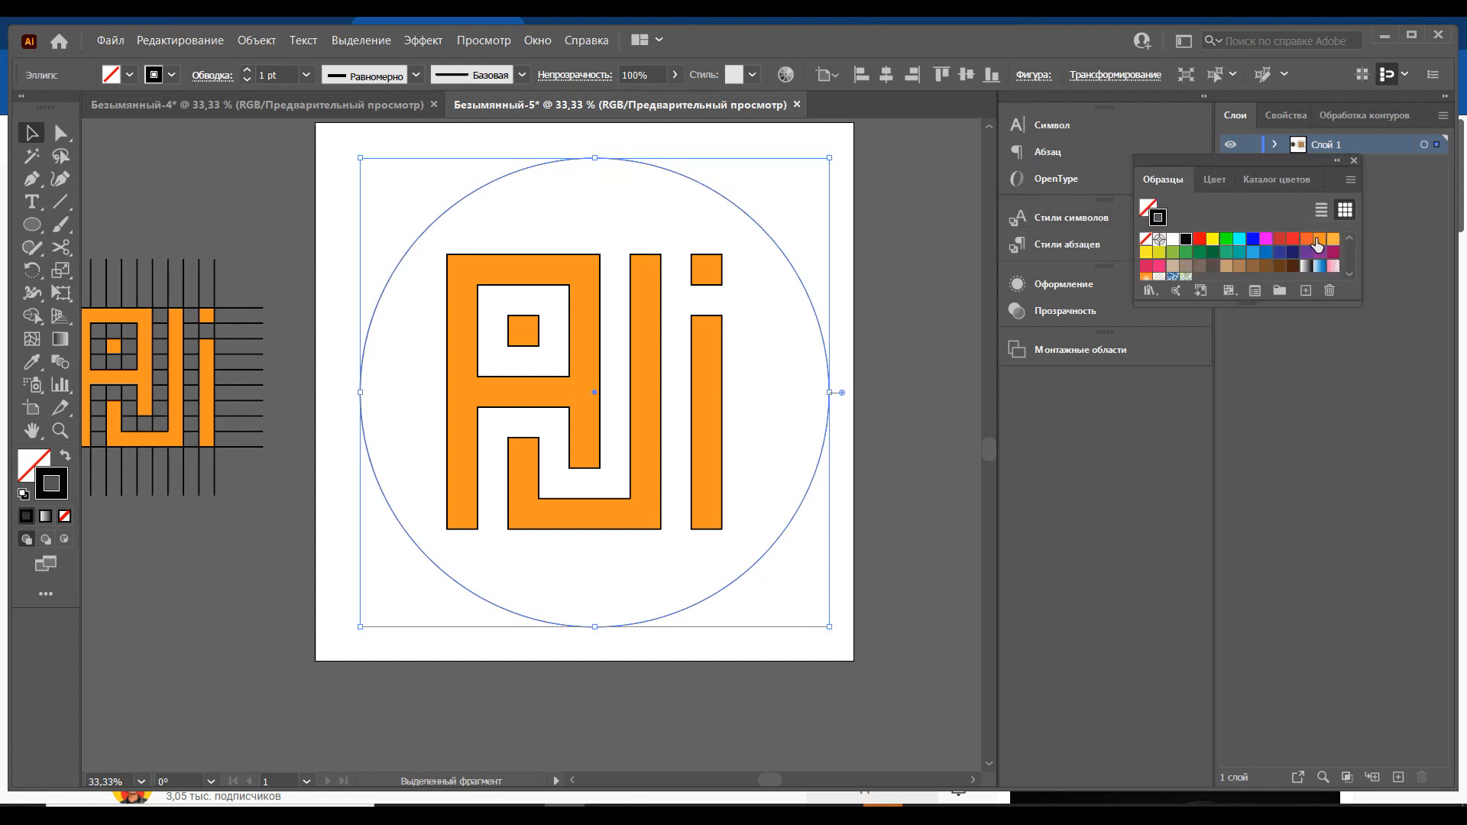
{"action": "left_click", "coordinate": [1320, 239]}
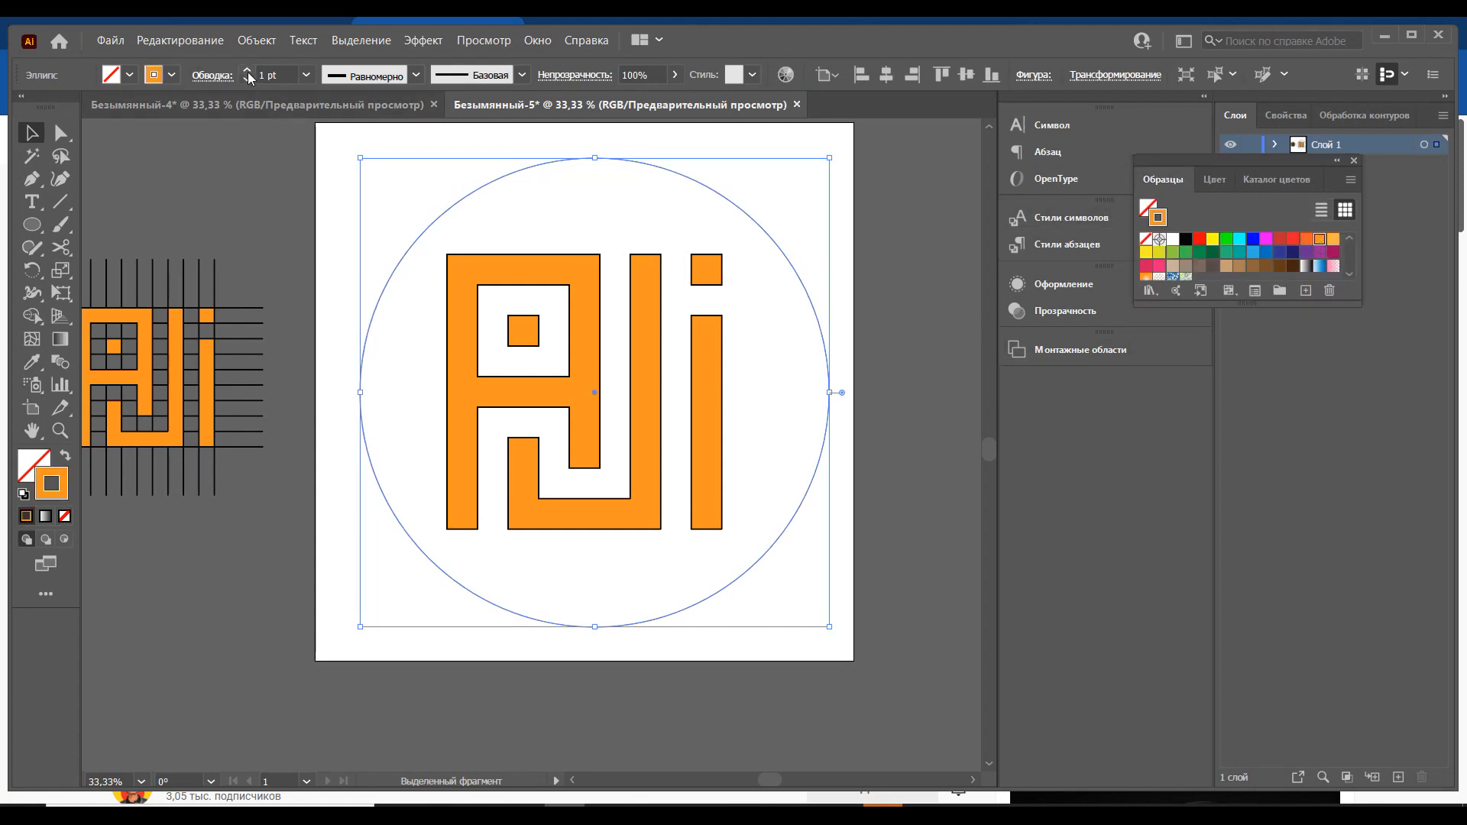
{"action": "left_click_drag", "start_coordinate": [249, 74], "coordinate": [248, 74]}
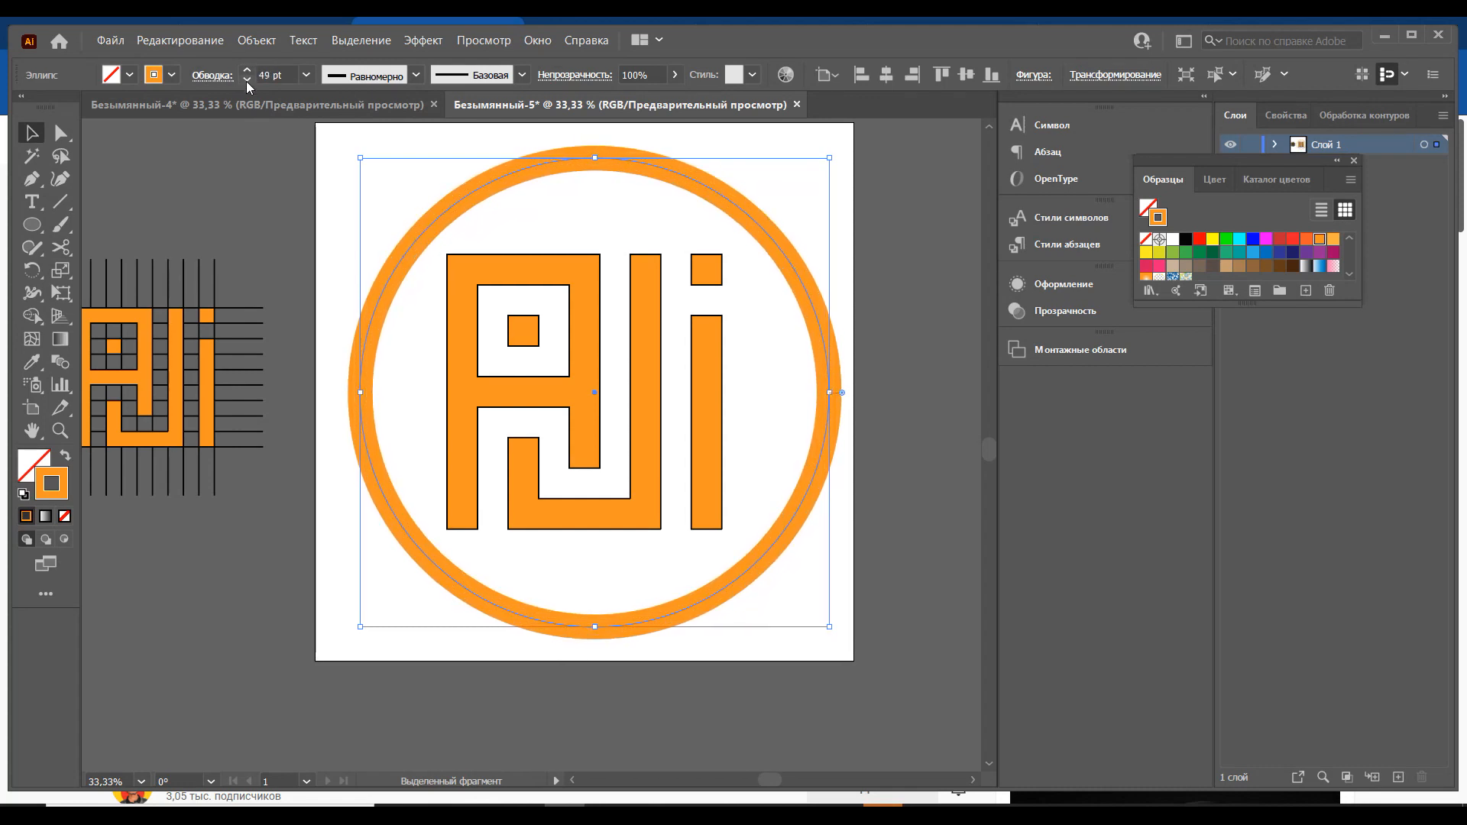
{"action": "left_click", "coordinate": [924, 249]}
{"action": "left_click_drag", "start_coordinate": [498, 240], "coordinate": [707, 522]}
{"action": "left_click_drag", "start_coordinate": [815, 310], "coordinate": [858, 288]}
{"action": "key", "text": "ctrl+z"}
{"action": "left_click", "coordinate": [818, 301]}
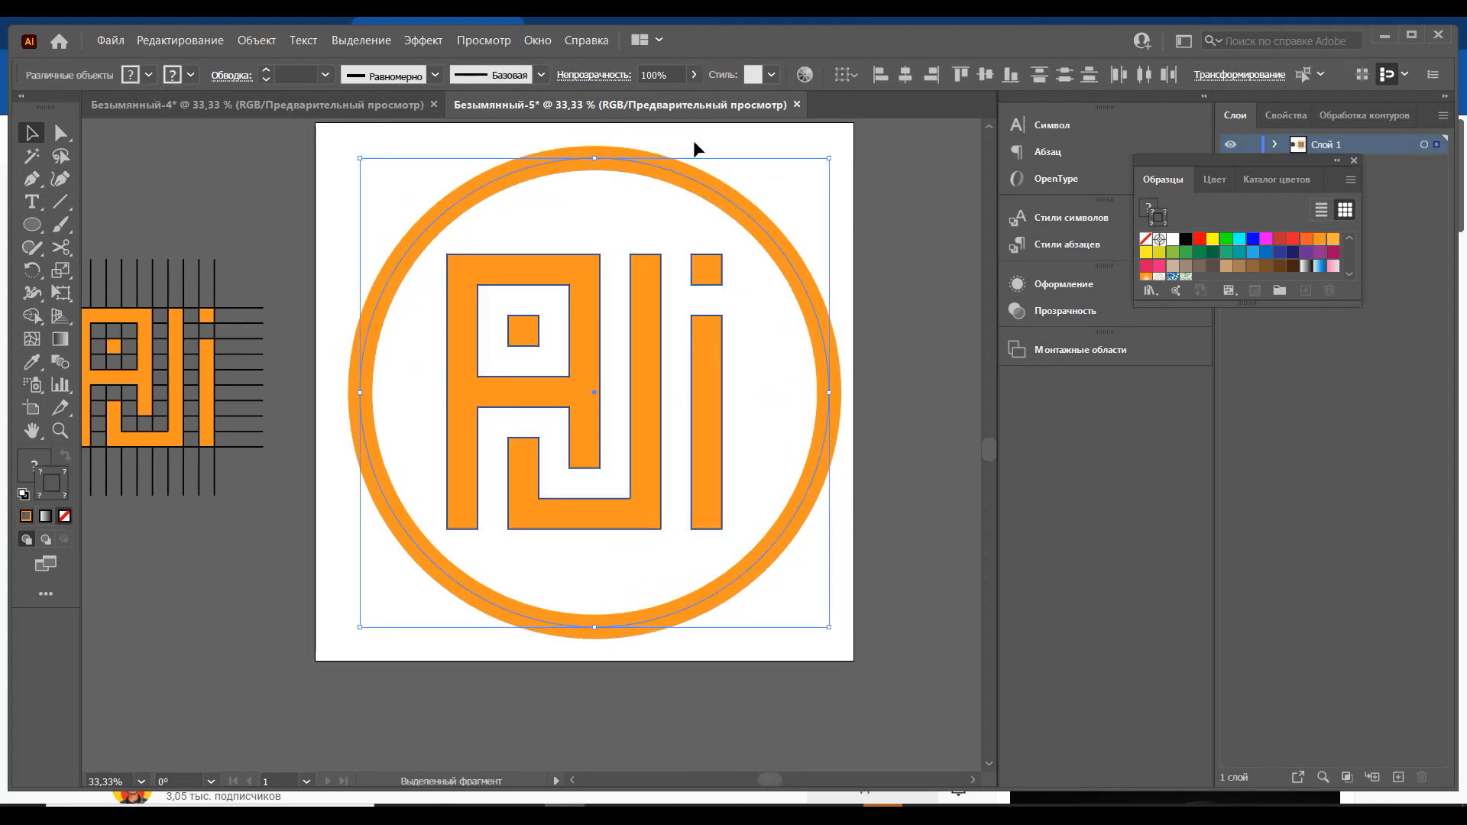
Move the orange ring down out of the way and rotate the lettering group 45° into a diamond.
{"action": "left_click_drag", "start_coordinate": [694, 188], "coordinate": [795, 658]}
{"action": "left_click_drag", "start_coordinate": [524, 333], "coordinate": [746, 460]}
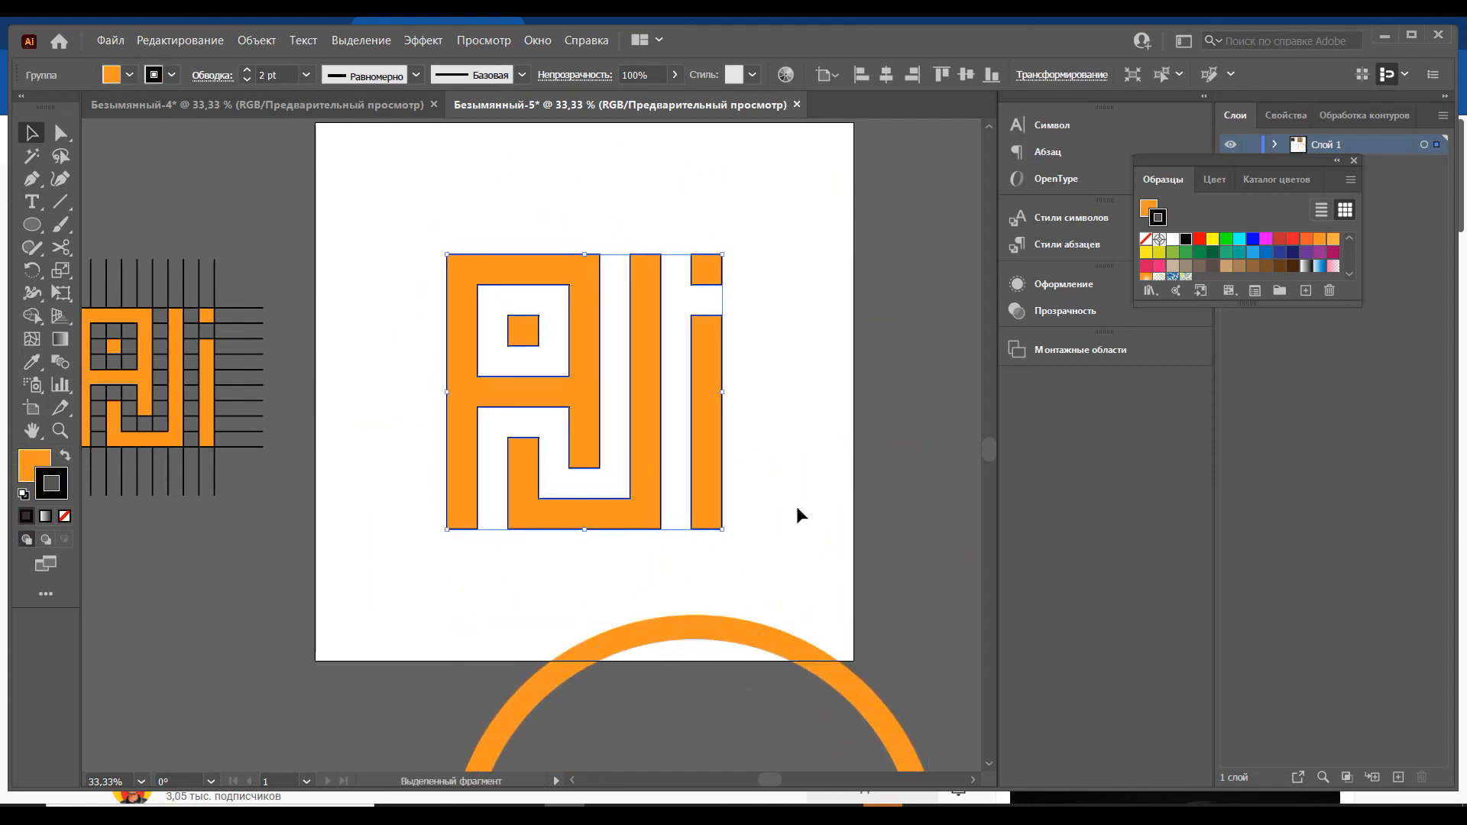
{"action": "left_click_drag", "start_coordinate": [728, 536], "coordinate": [646, 601]}
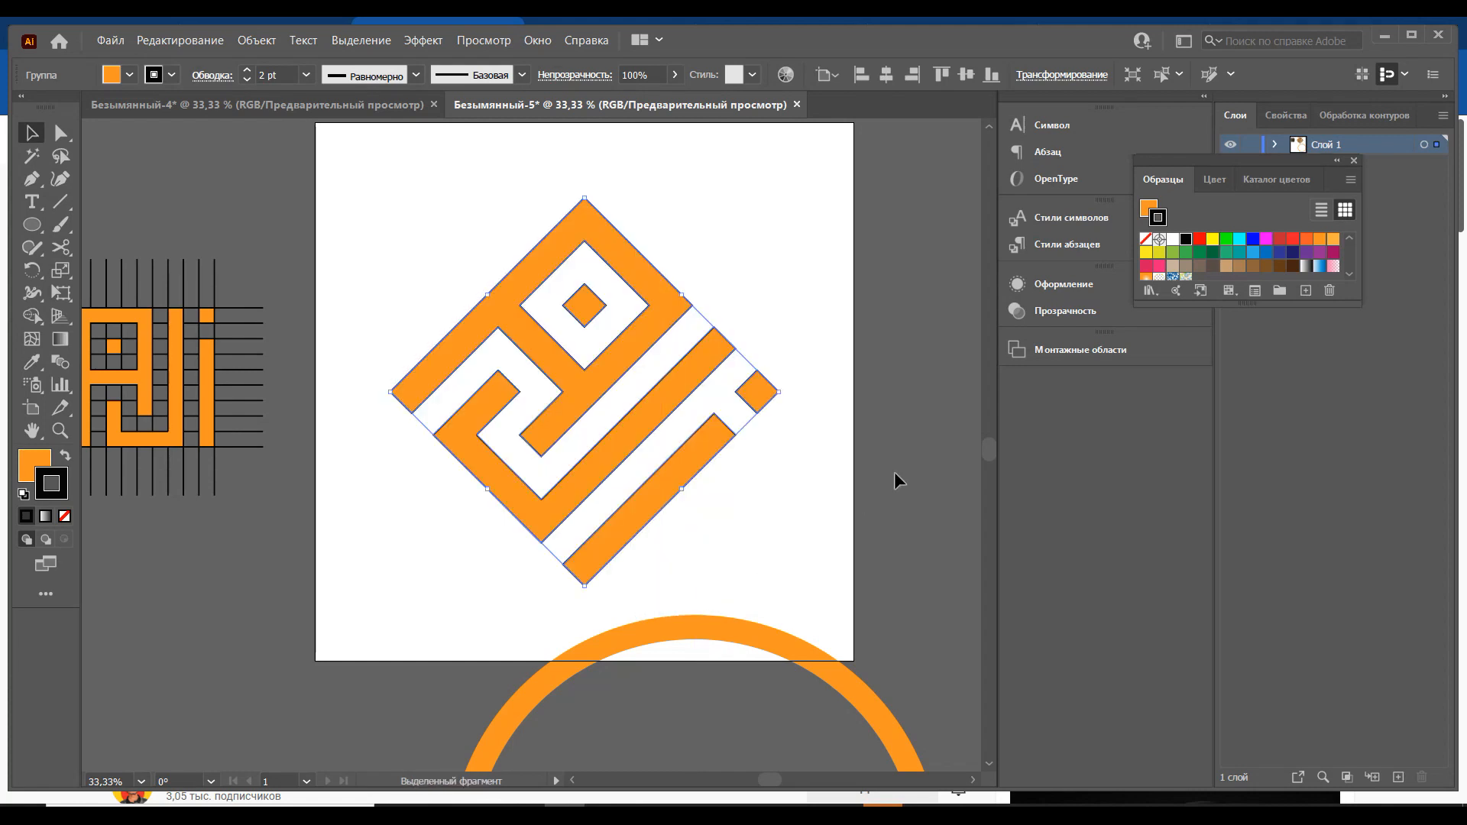
Move the orange ring back around the rotated lettering and center it horizontally and vertically on the artboard.
{"action": "left_click", "coordinate": [926, 530]}
{"action": "left_click_drag", "start_coordinate": [795, 655], "coordinate": [708, 217]}
{"action": "left_click", "coordinate": [712, 174]}
{"action": "left_click", "coordinate": [885, 76]}
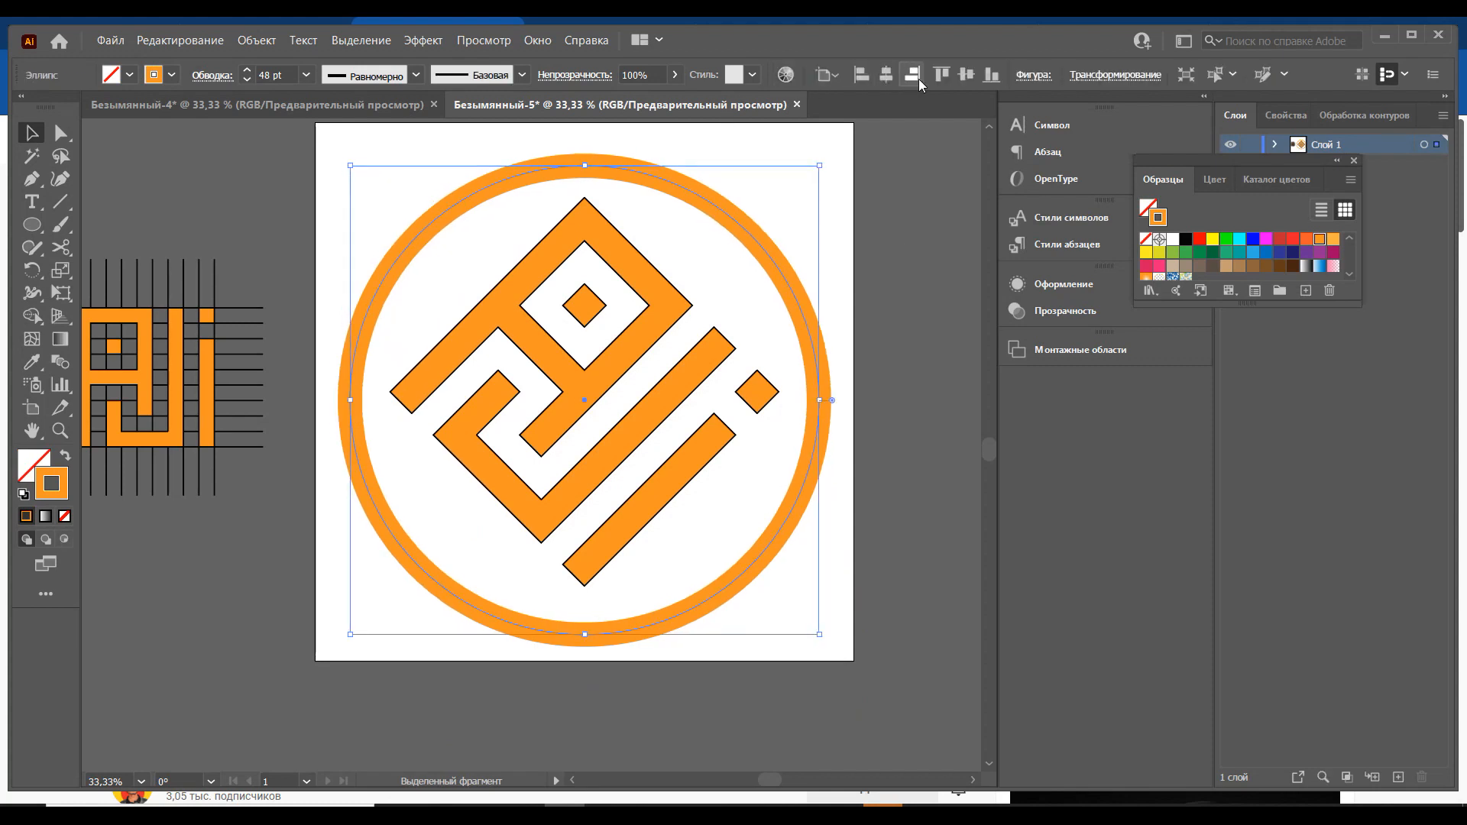
{"action": "left_click", "coordinate": [974, 76]}
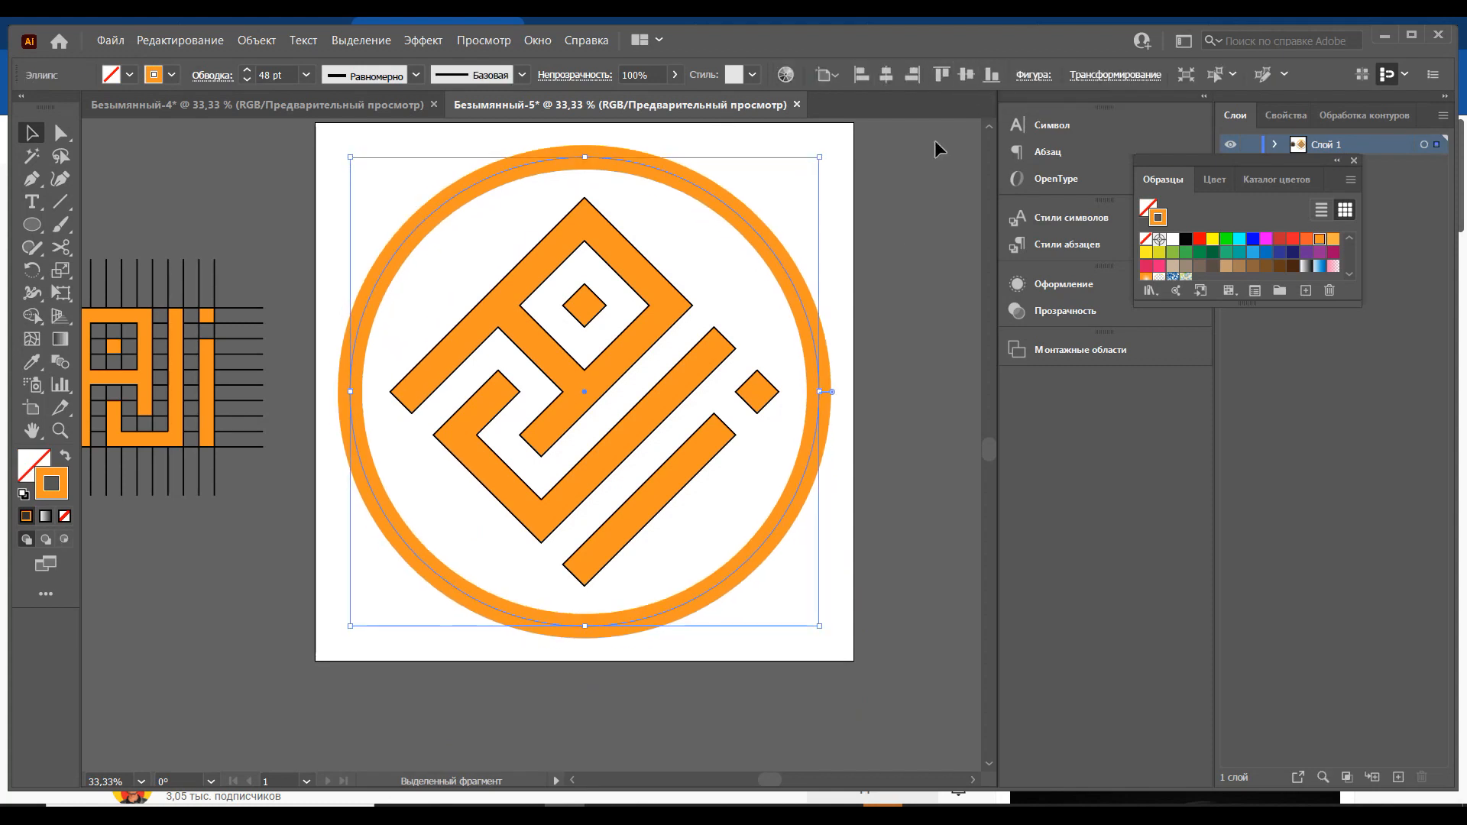
Remove the black stroke from the rotated lettering group, keeping its orange fill, and deselect it.
{"action": "left_click_drag", "start_coordinate": [415, 171], "coordinate": [803, 585]}
{"action": "left_click", "coordinate": [661, 317]}
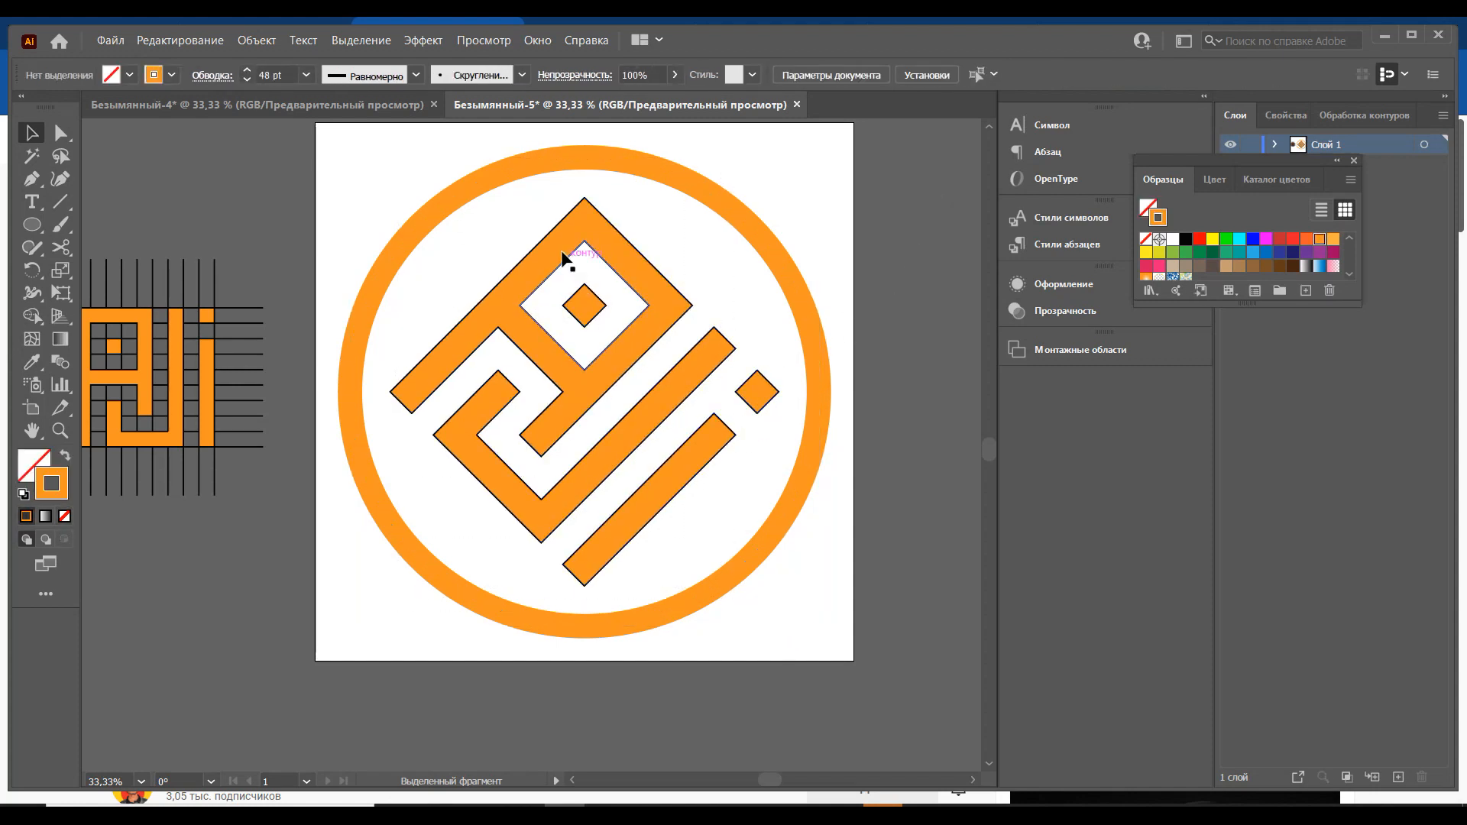
{"action": "double_click", "coordinate": [64, 487]}
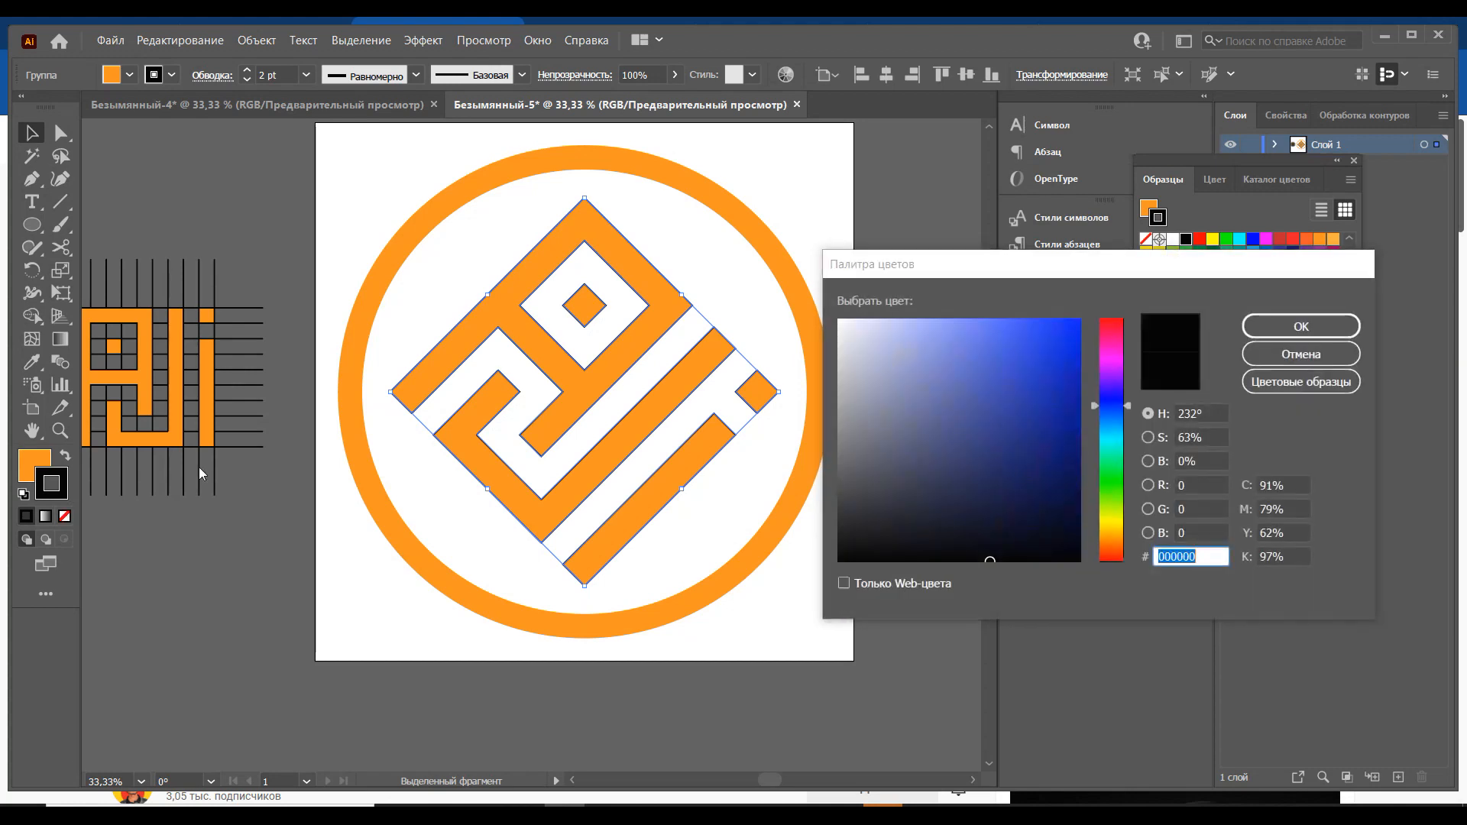
{"action": "left_click", "coordinate": [854, 340]}
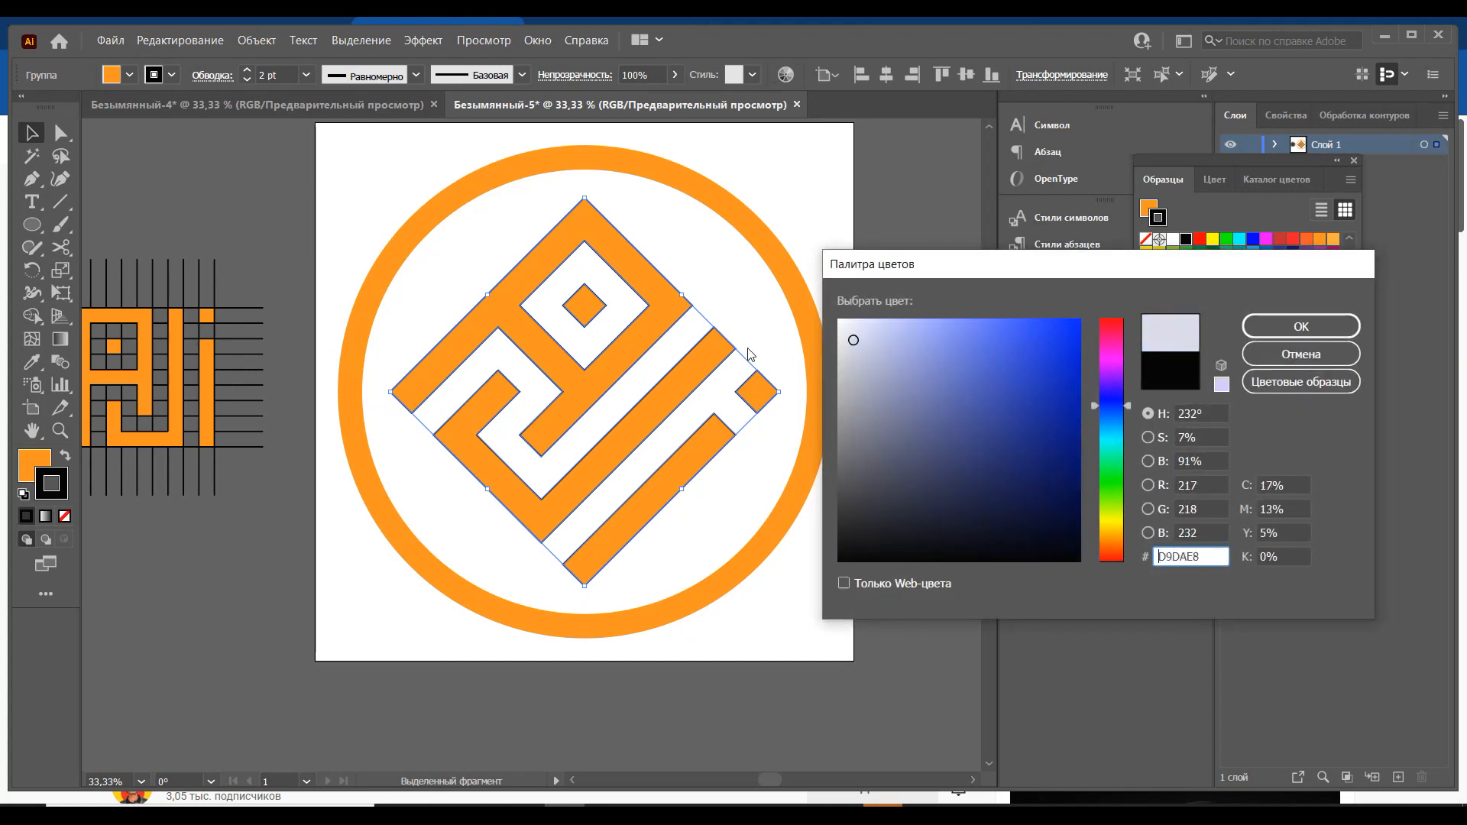
{"action": "key", "text": "Escape"}
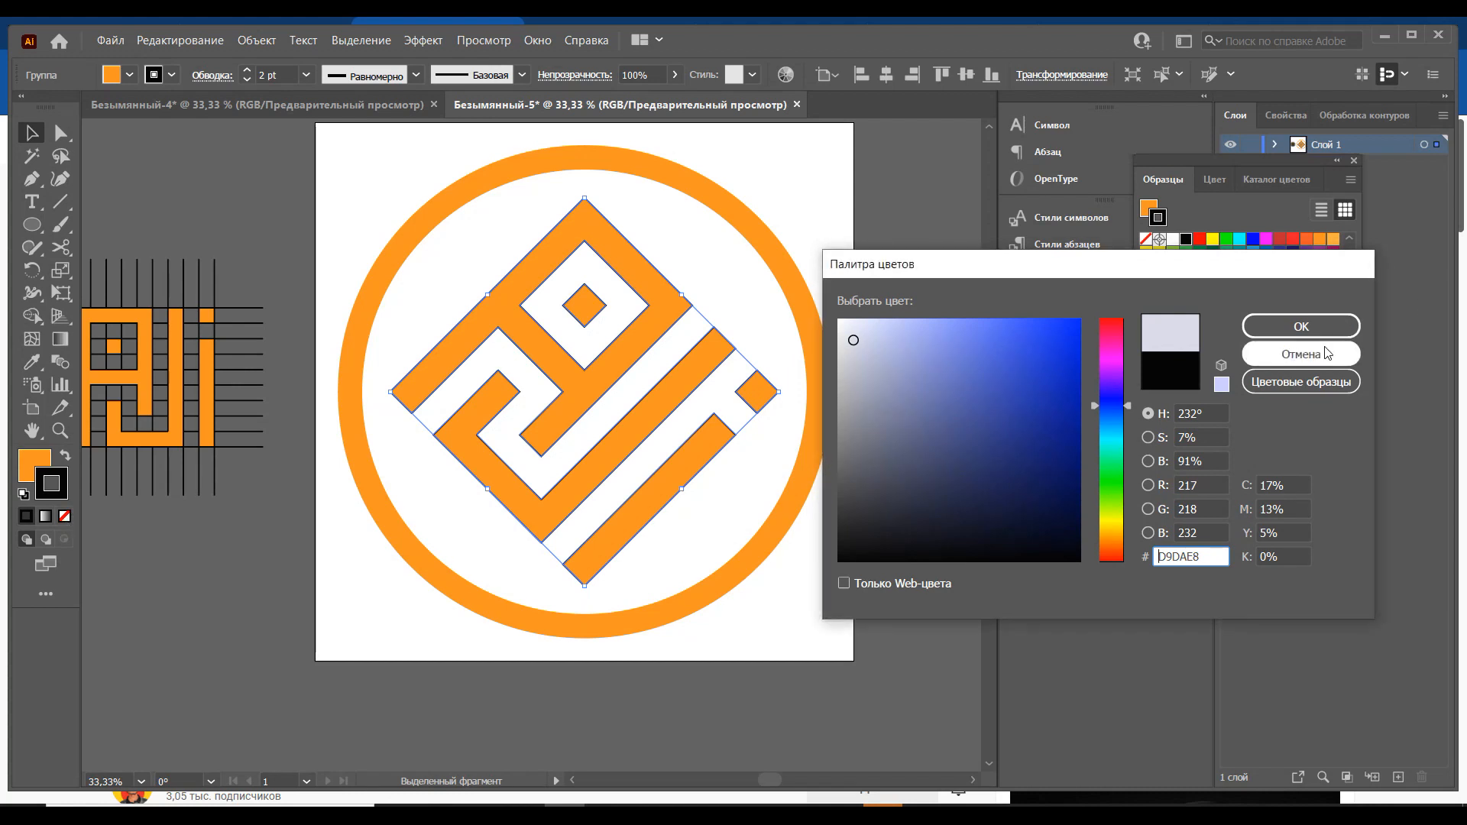
{"action": "left_click", "coordinate": [65, 519]}
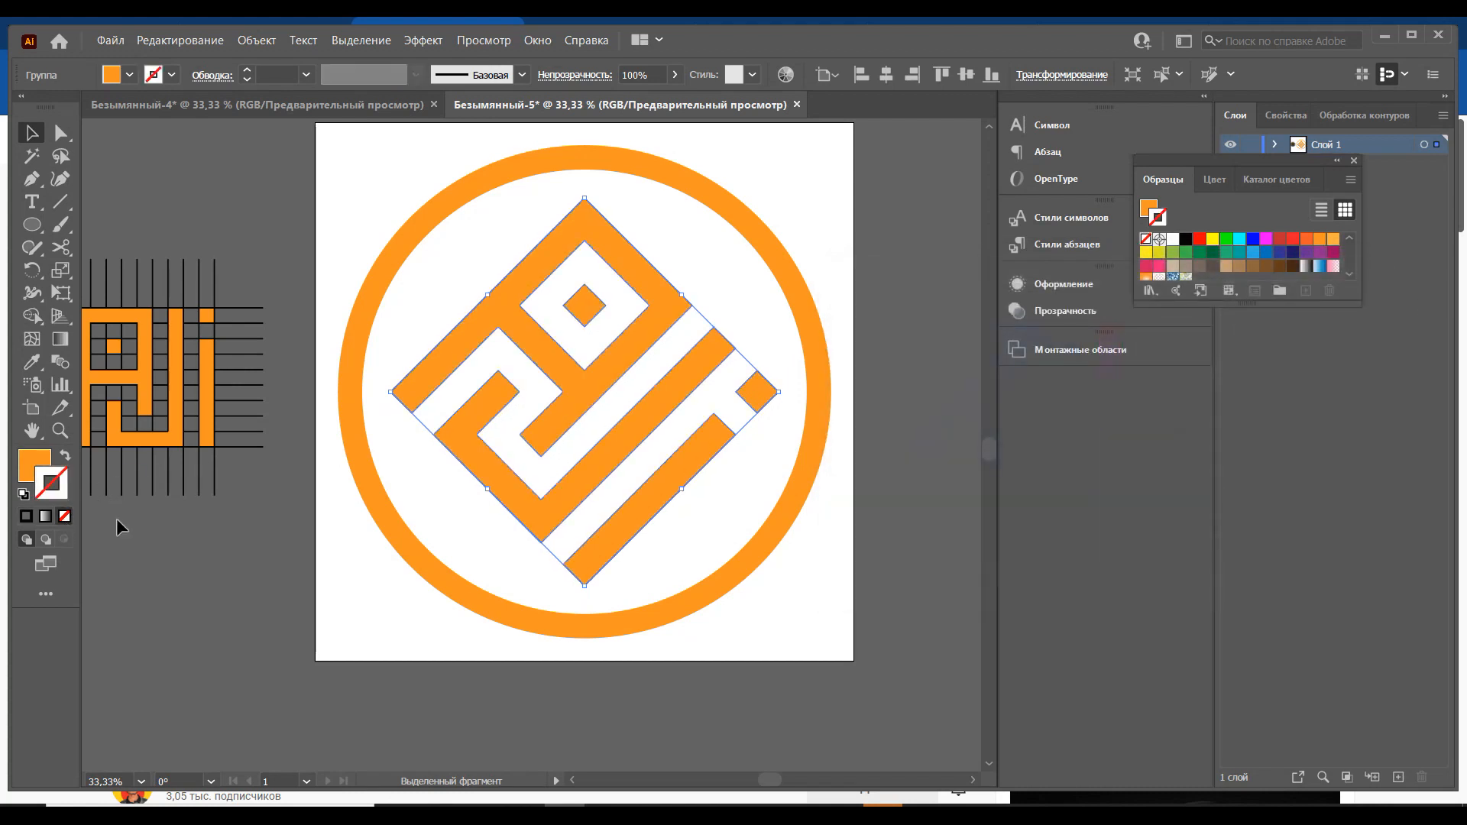
{"action": "left_click", "coordinate": [482, 199]}
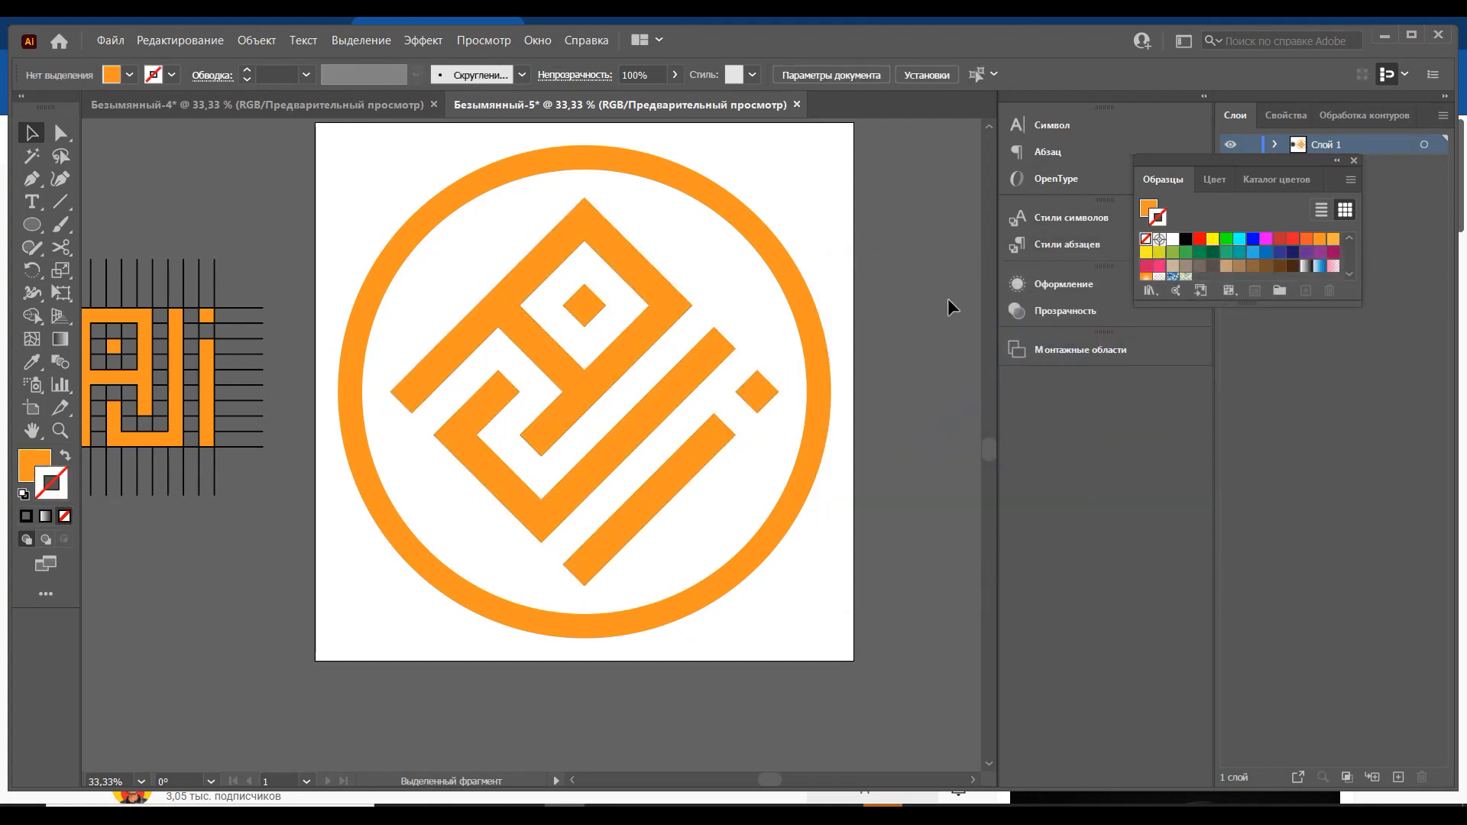
{"action": "left_click_drag", "start_coordinate": [989, 457], "coordinate": [986, 452]}
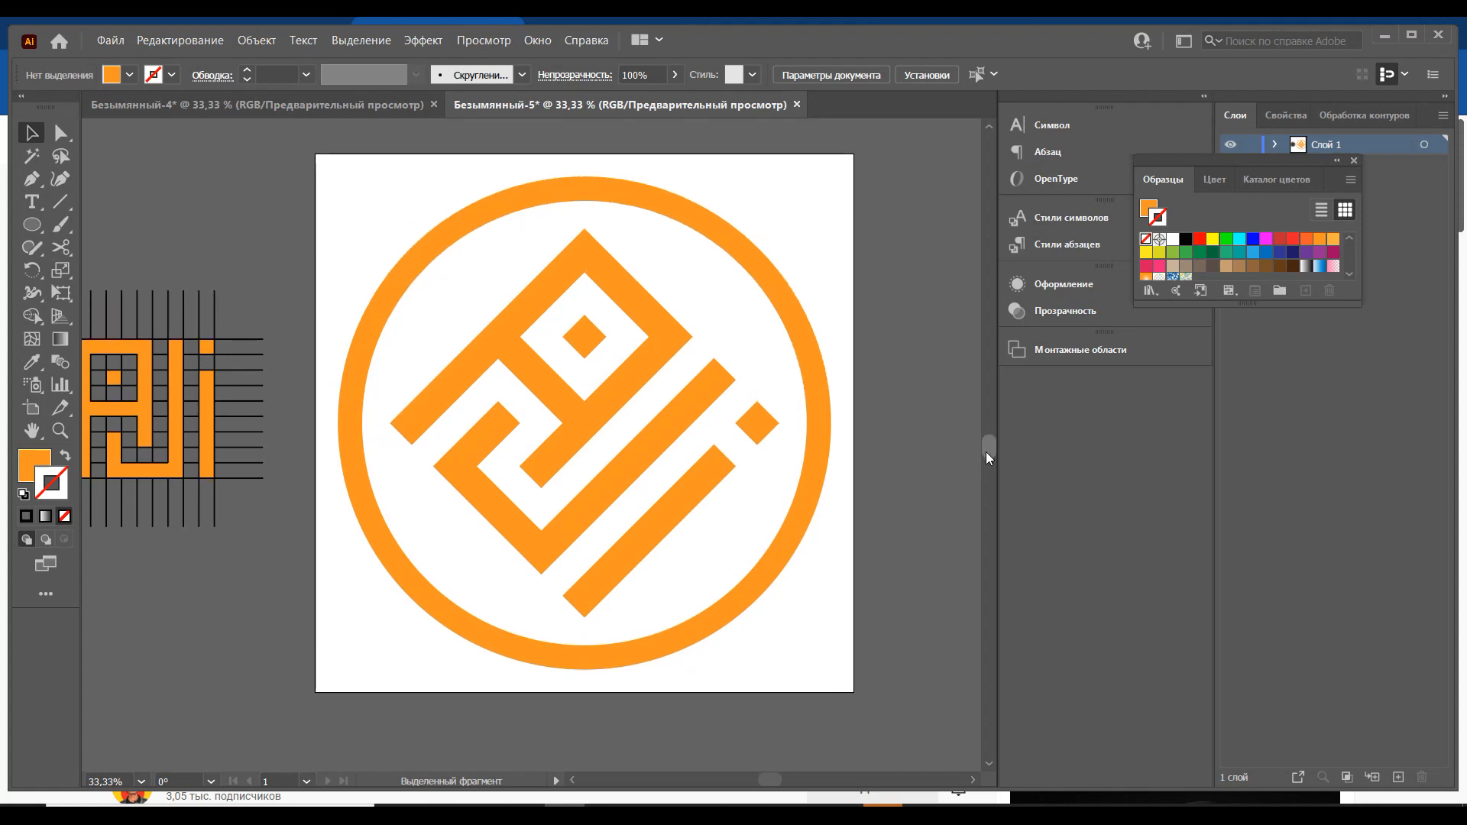